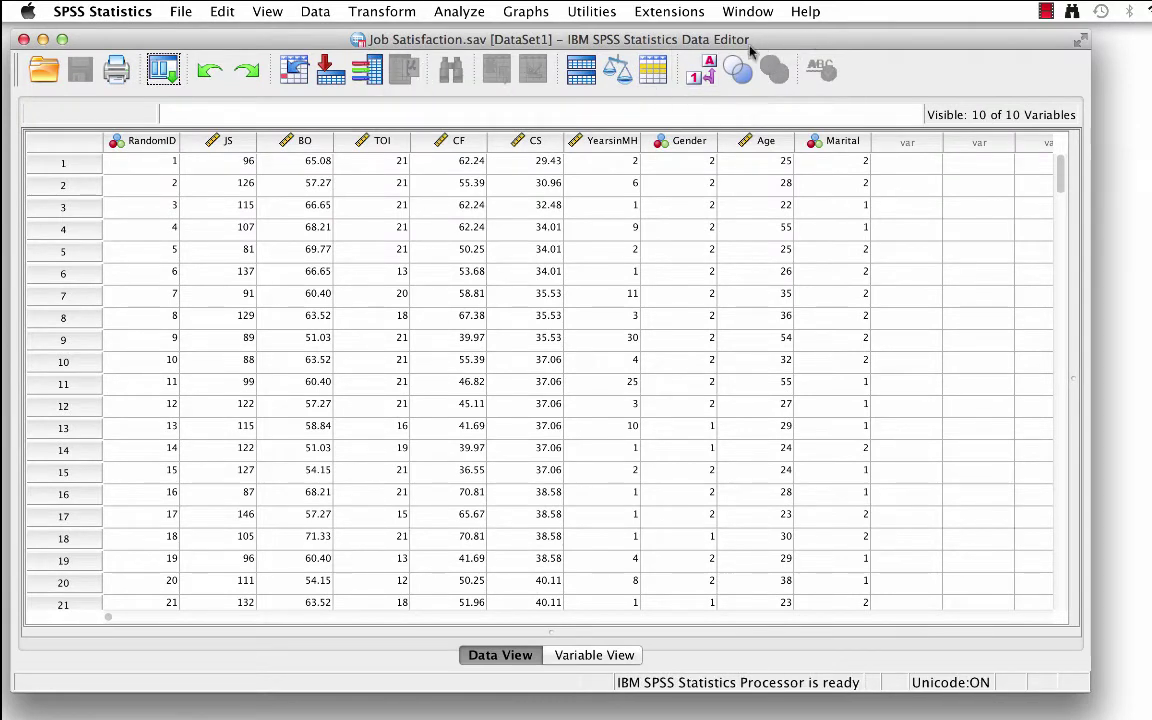
Open the Chart Builder with its measurement-level reminder turned off for future use, and list the variables by name
{"action": "left_click", "coordinate": [528, 13]}
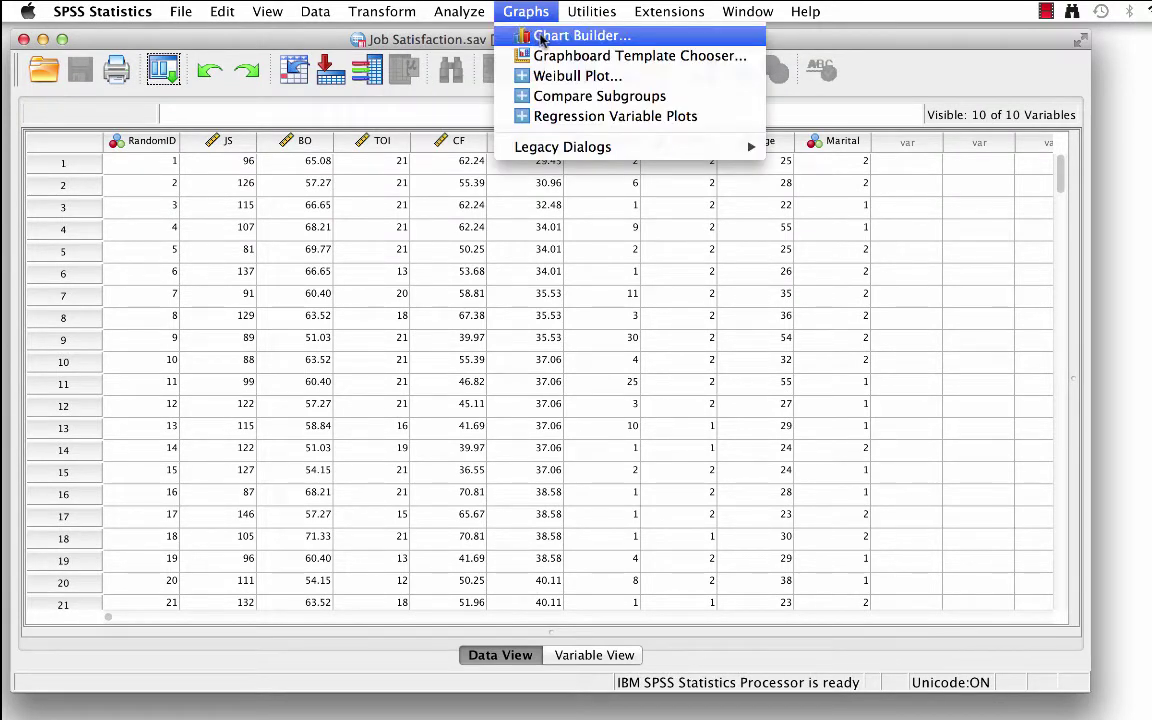
{"action": "left_click", "coordinate": [648, 38]}
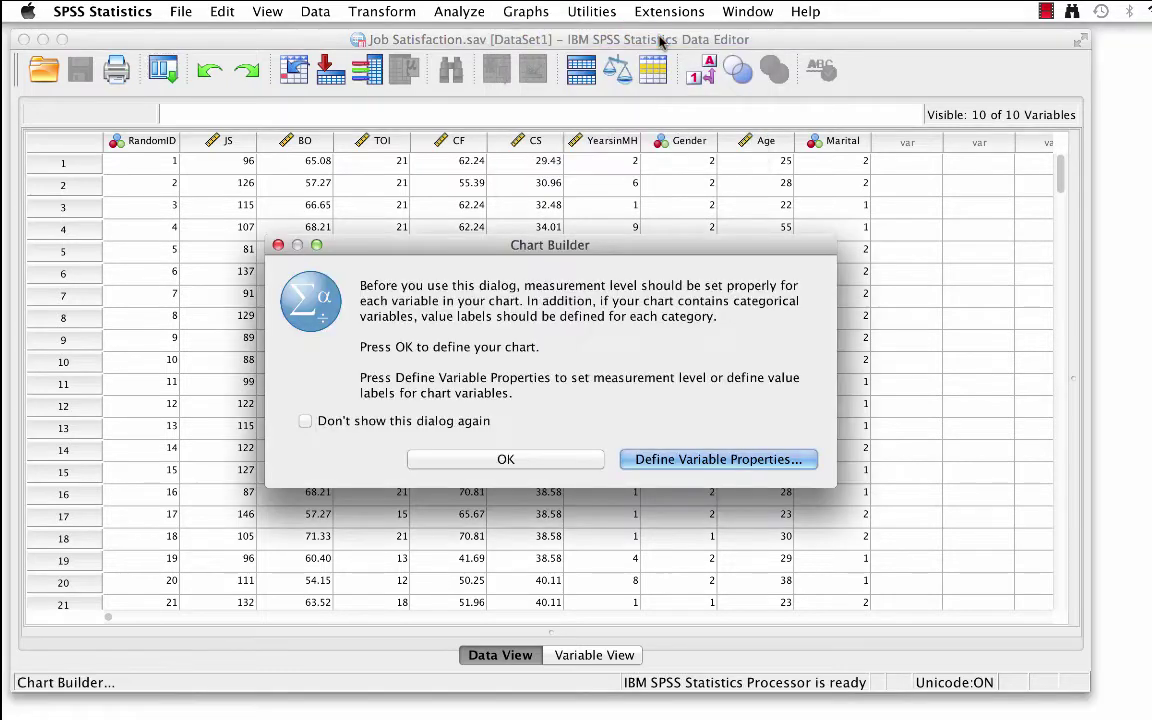
{"action": "left_click", "coordinate": [458, 422]}
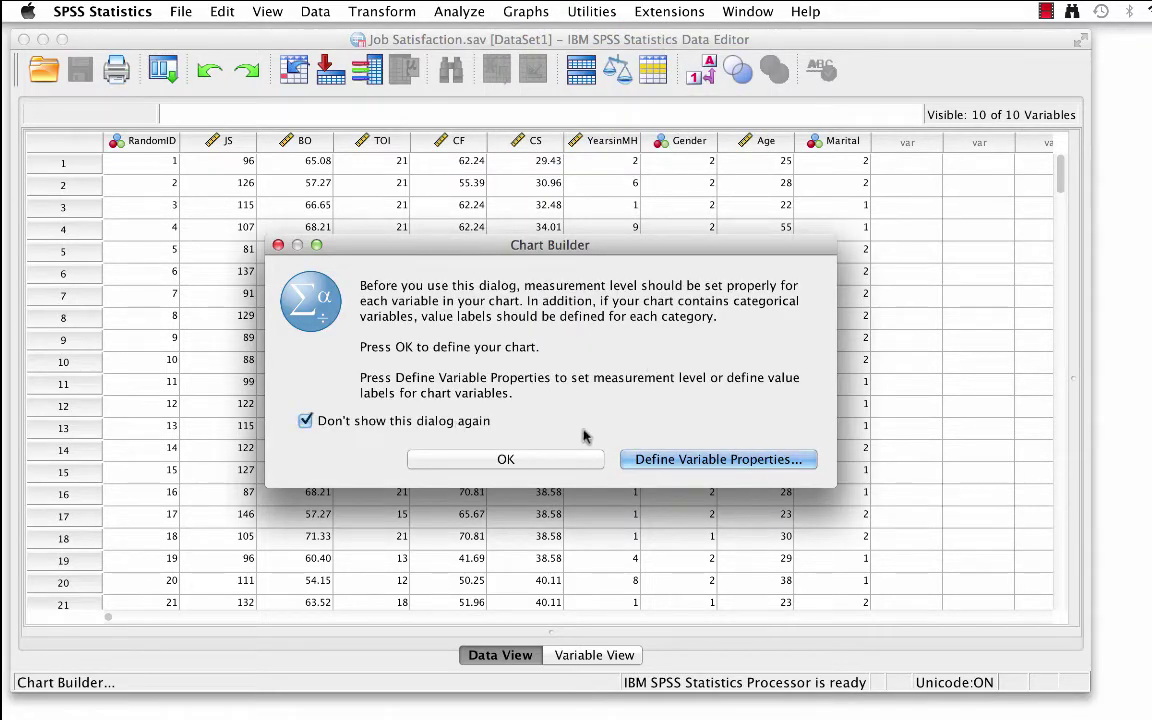
{"action": "left_click", "coordinate": [585, 462]}
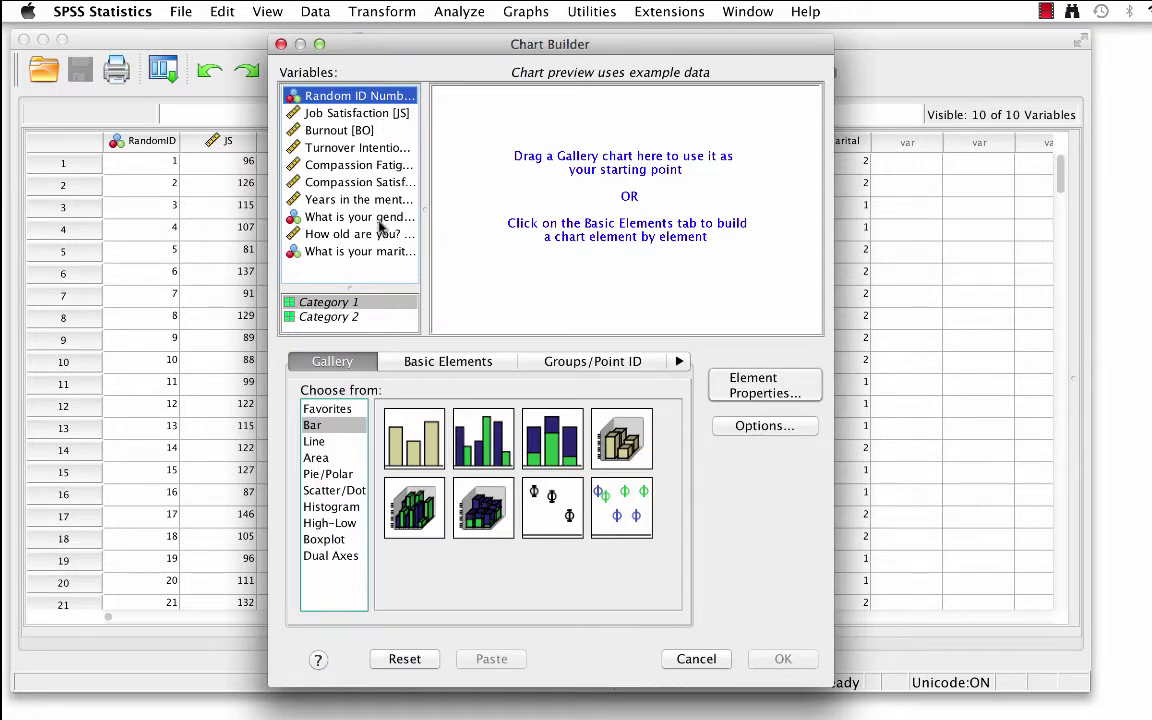
{"action": "right_click", "coordinate": [376, 203]}
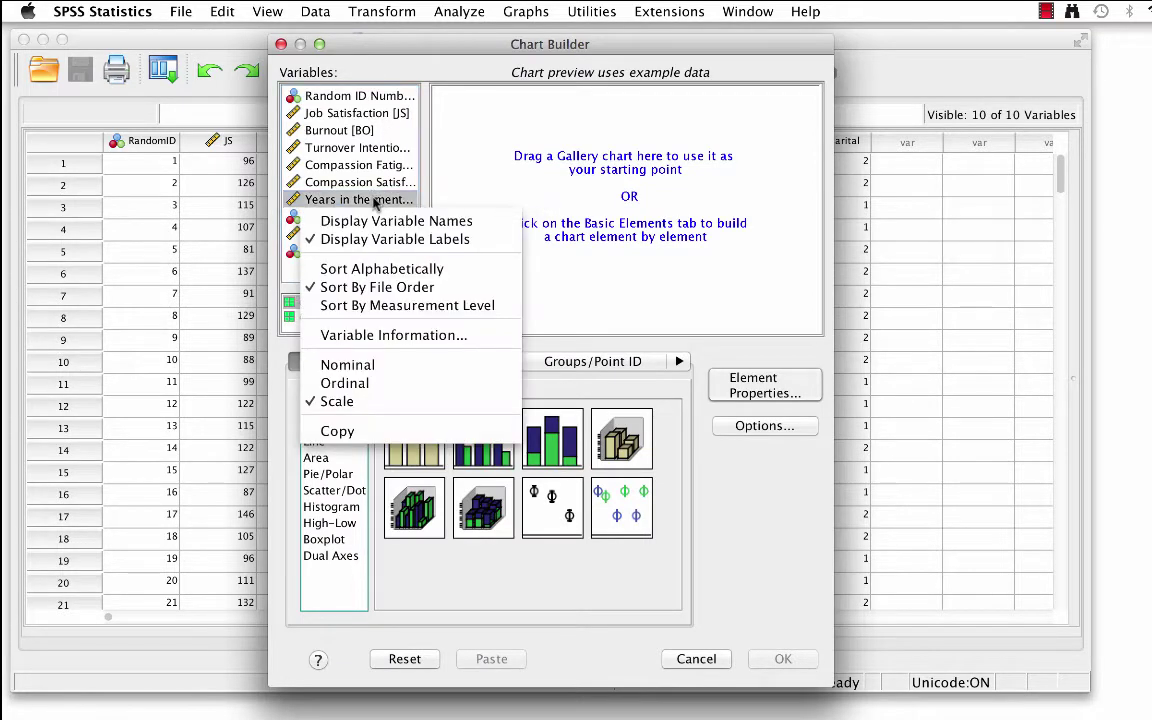
{"action": "left_click", "coordinate": [396, 221]}
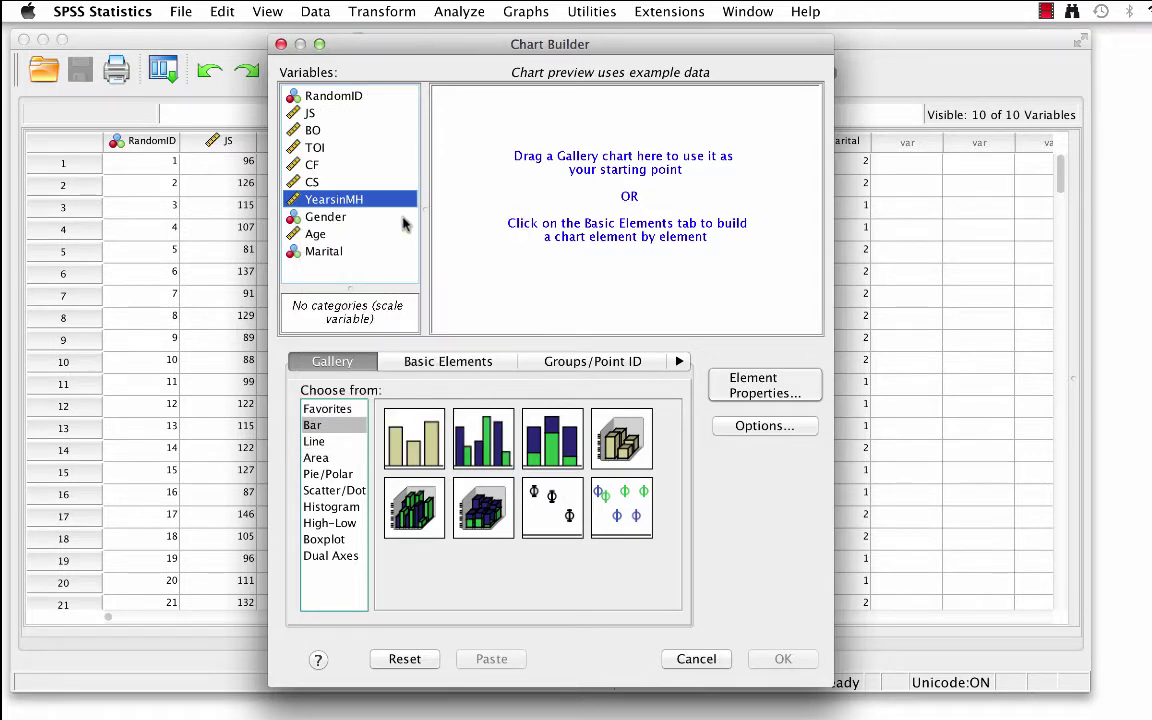
Create a simple scatter chart with BO on the x-axis and JS on the y-axis
{"action": "left_click", "coordinate": [336, 491]}
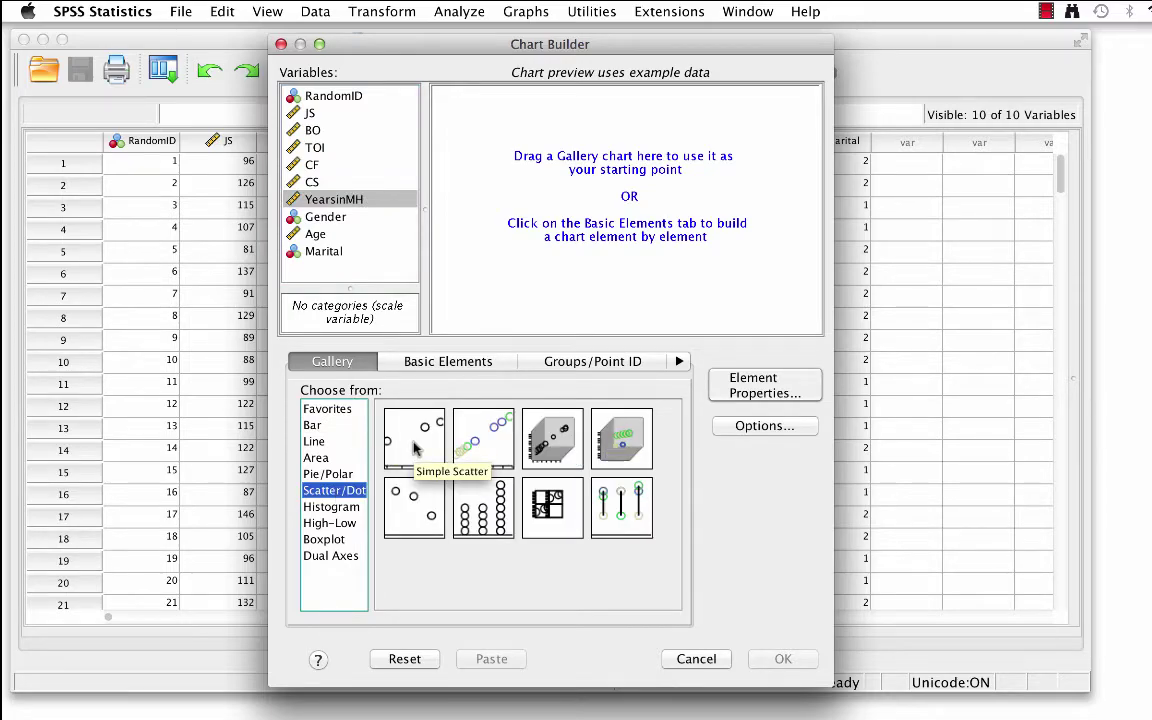
{"action": "left_click_drag", "start_coordinate": [415, 450], "coordinate": [608, 205]}
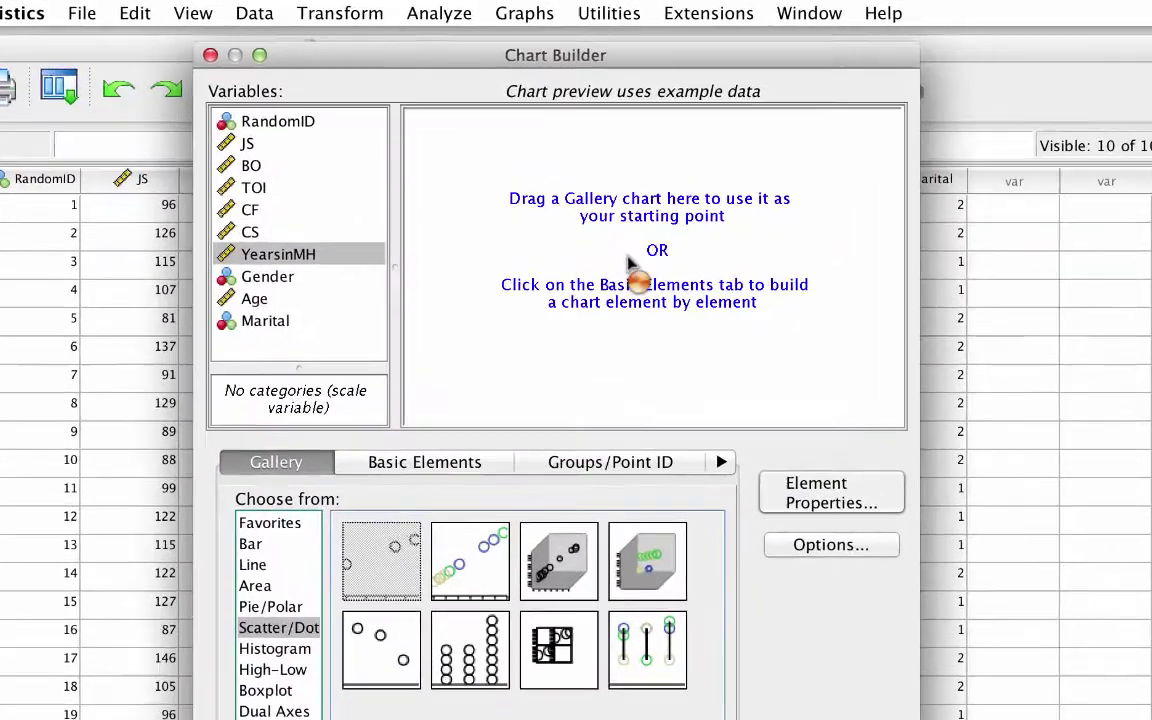
{"action": "left_click_drag", "start_coordinate": [628, 262], "coordinate": [628, 262]}
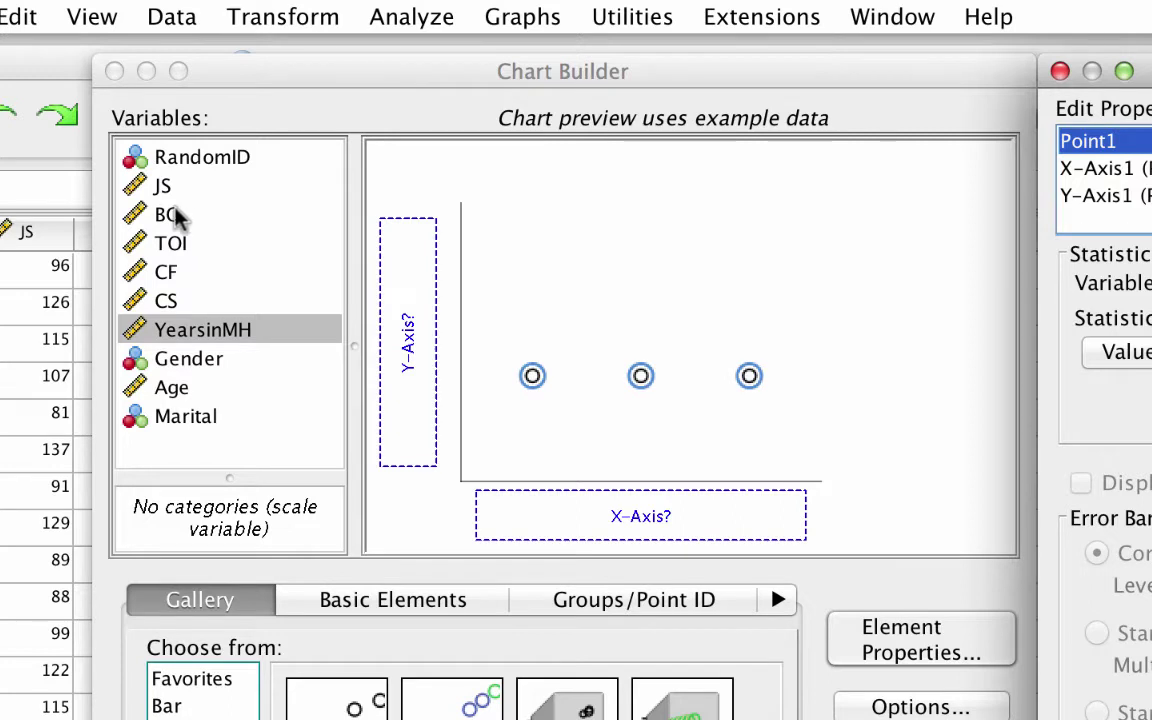
{"action": "left_click_drag", "start_coordinate": [166, 220], "coordinate": [540, 522]}
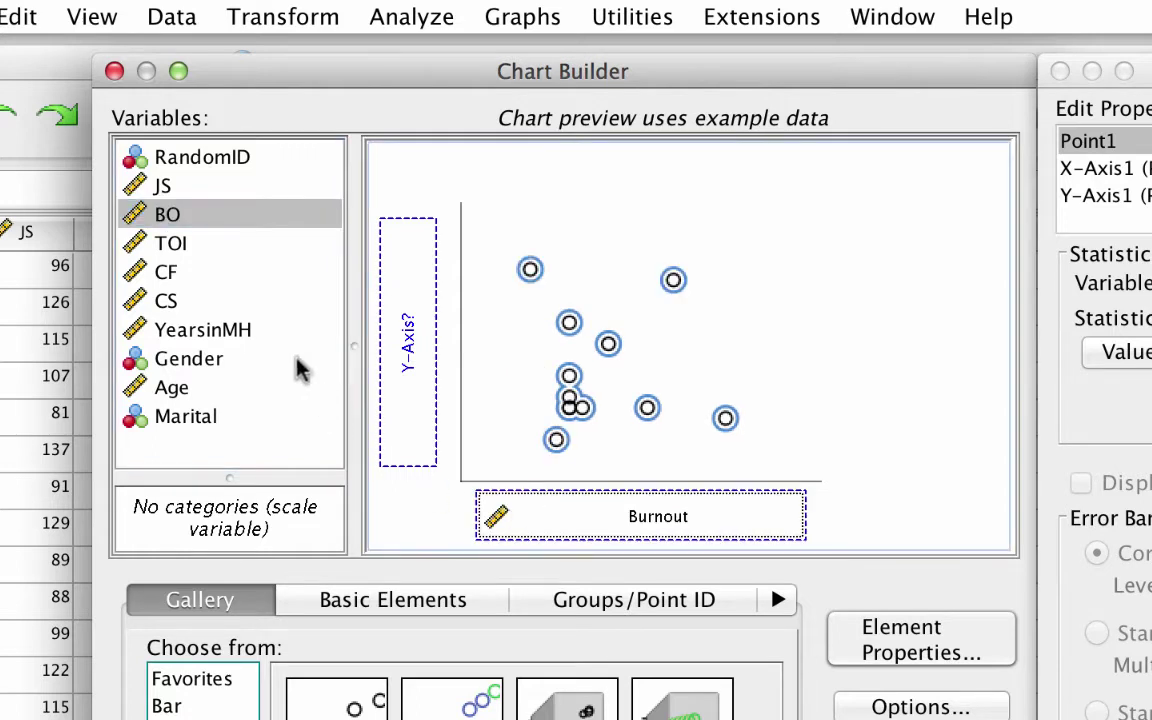
{"action": "left_click_drag", "start_coordinate": [185, 190], "coordinate": [399, 300]}
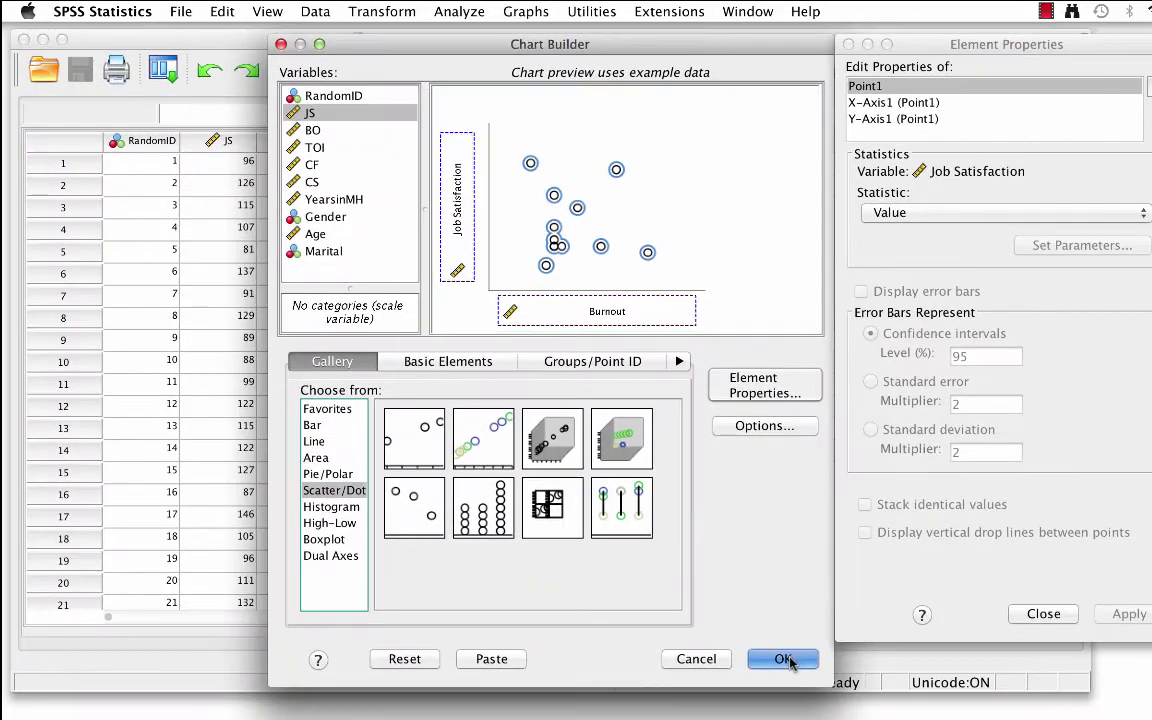
{"action": "left_click", "coordinate": [783, 659]}
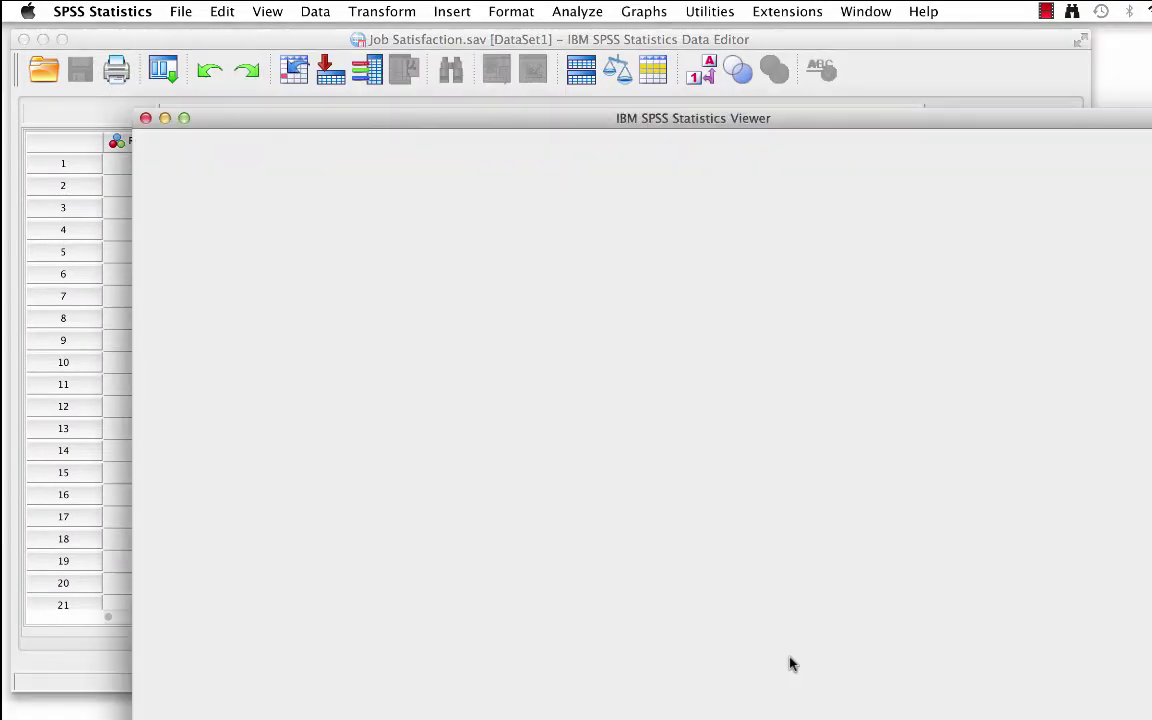
Add a linear fit line at total to the Burnout and Job Satisfaction scatterplot, and close the chart for editing
{"action": "left_click_drag", "start_coordinate": [872, 117], "coordinate": [757, 43]}
{"action": "left_click", "coordinate": [792, 175]}
{"action": "left_click", "coordinate": [775, 371]}
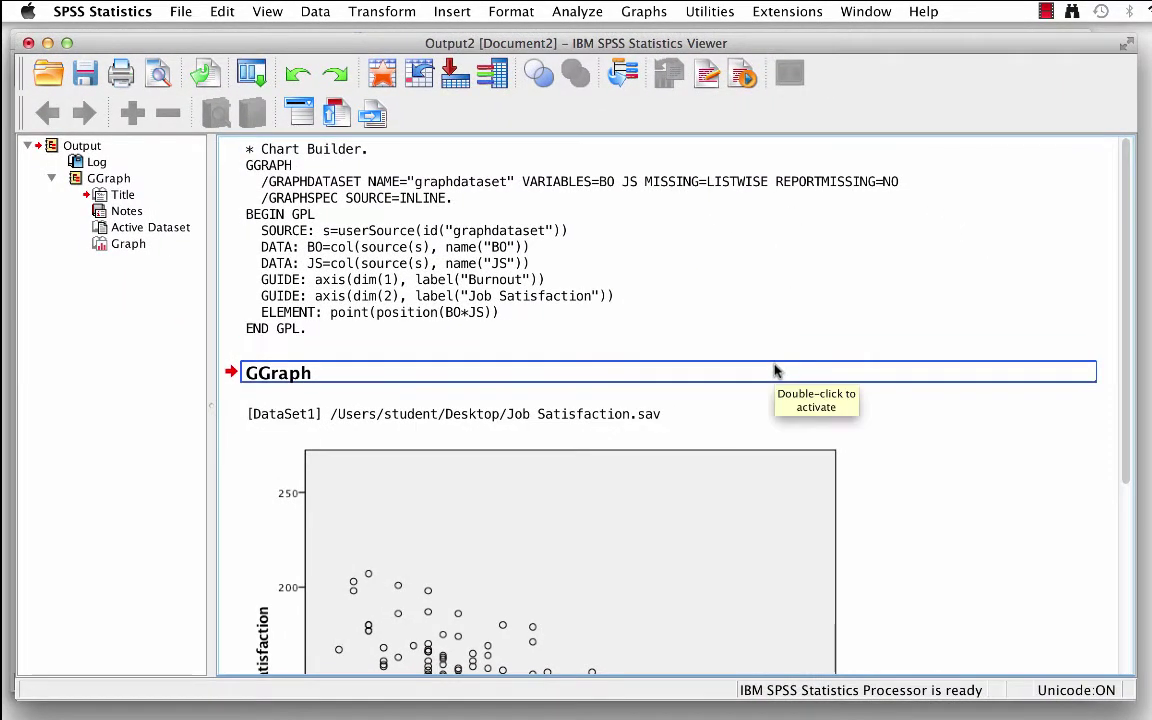
{"action": "scroll", "coordinate": [775, 371], "scroll_direction": "down", "scroll_amount": 5}
{"action": "left_click", "coordinate": [775, 371]}
{"action": "scroll", "coordinate": [775, 371], "scroll_direction": "down", "scroll_amount": 4}
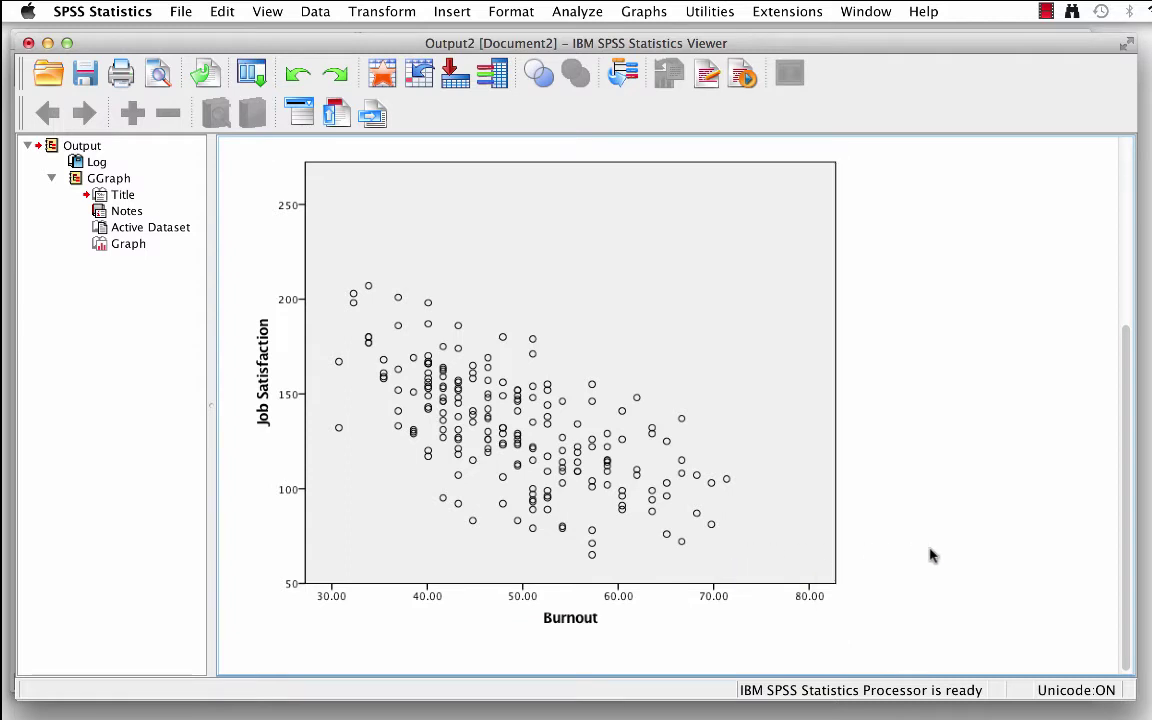
{"action": "double_click", "coordinate": [752, 497]}
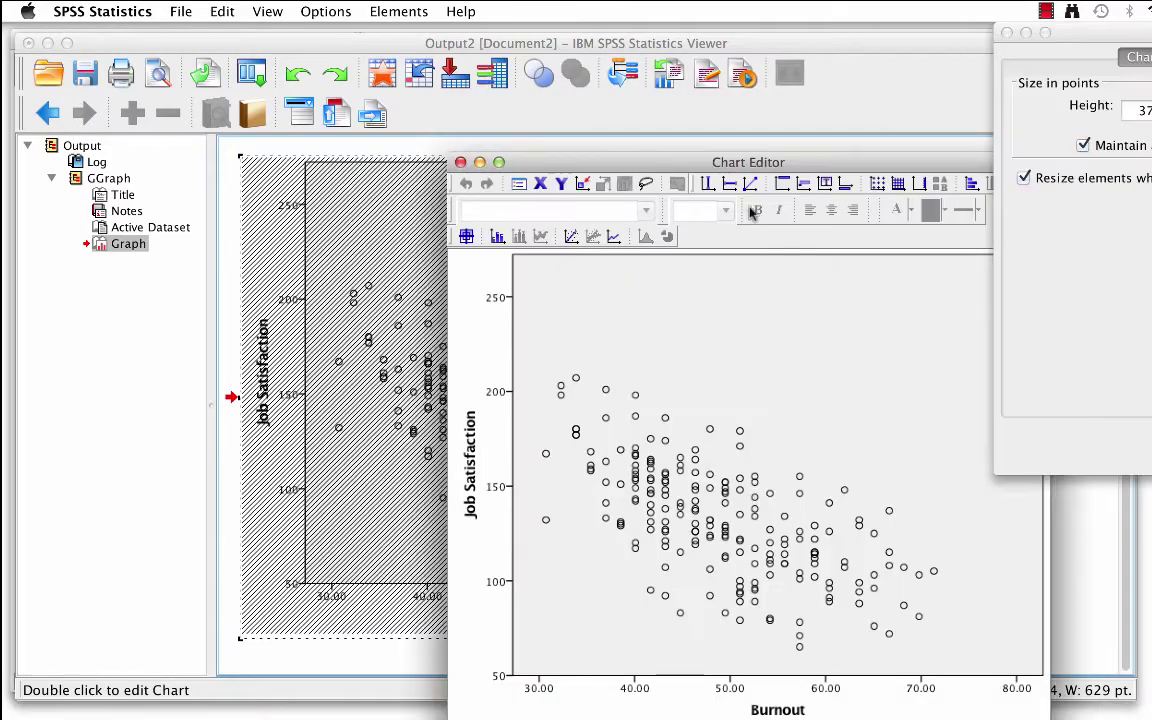
{"action": "left_click_drag", "start_coordinate": [765, 163], "coordinate": [466, 86]}
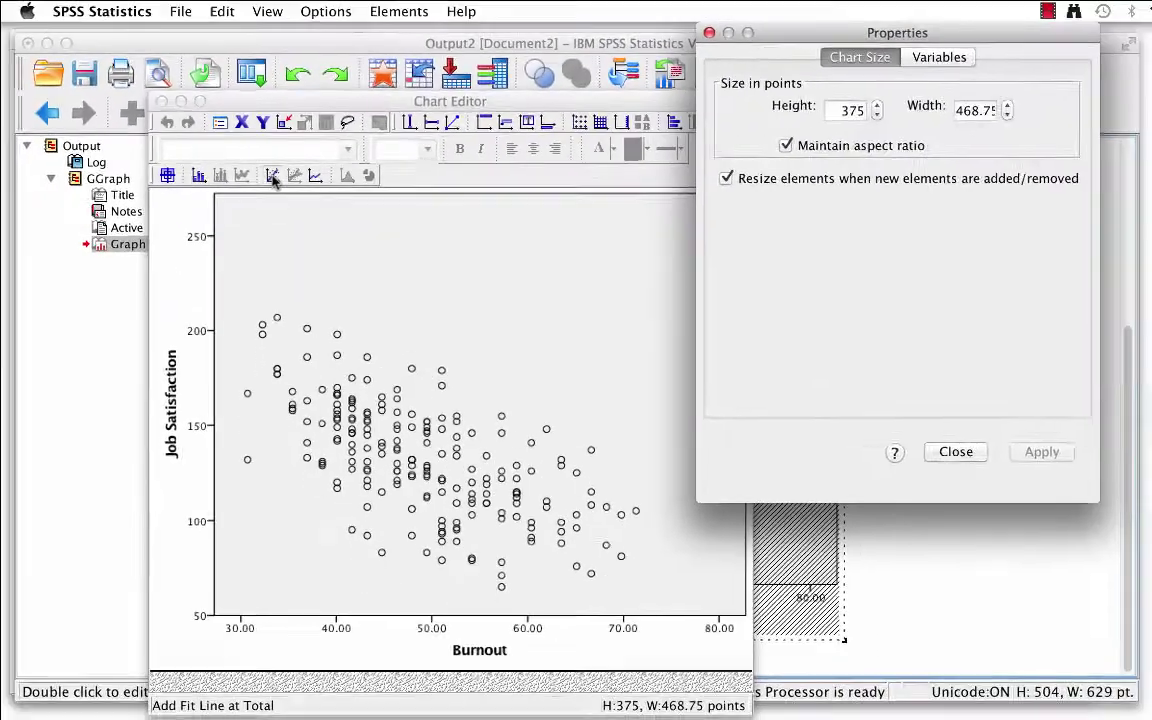
{"action": "left_click", "coordinate": [273, 177]}
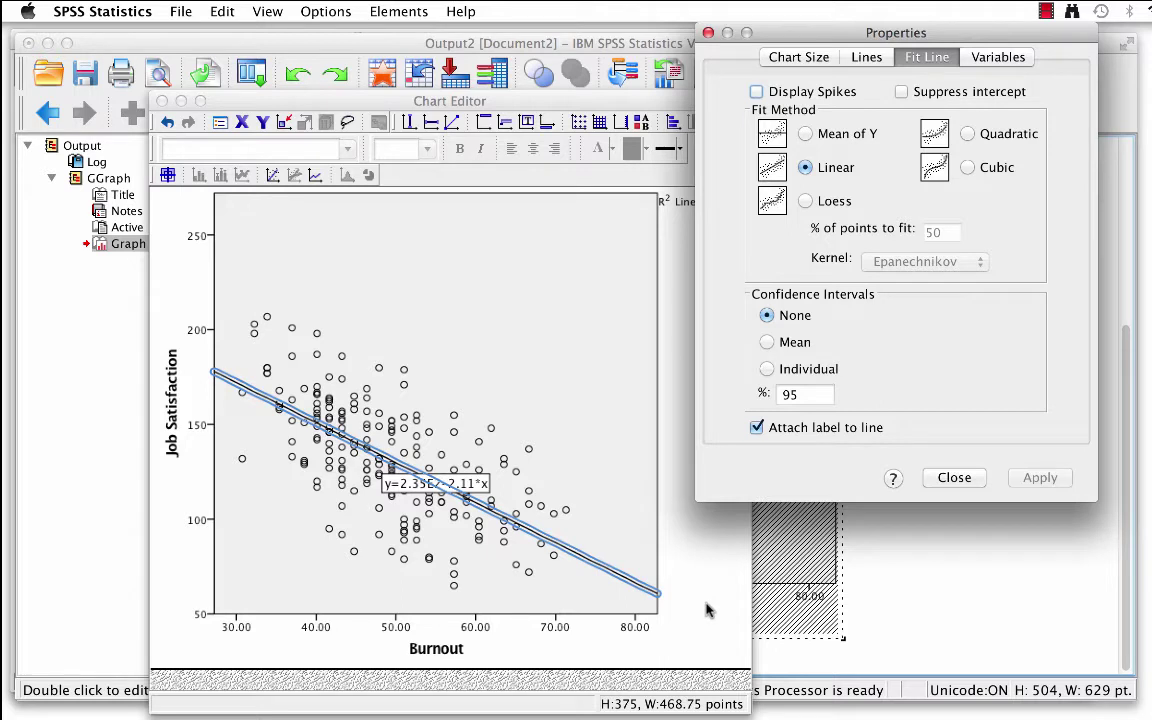
{"action": "left_click", "coordinate": [222, 105]}
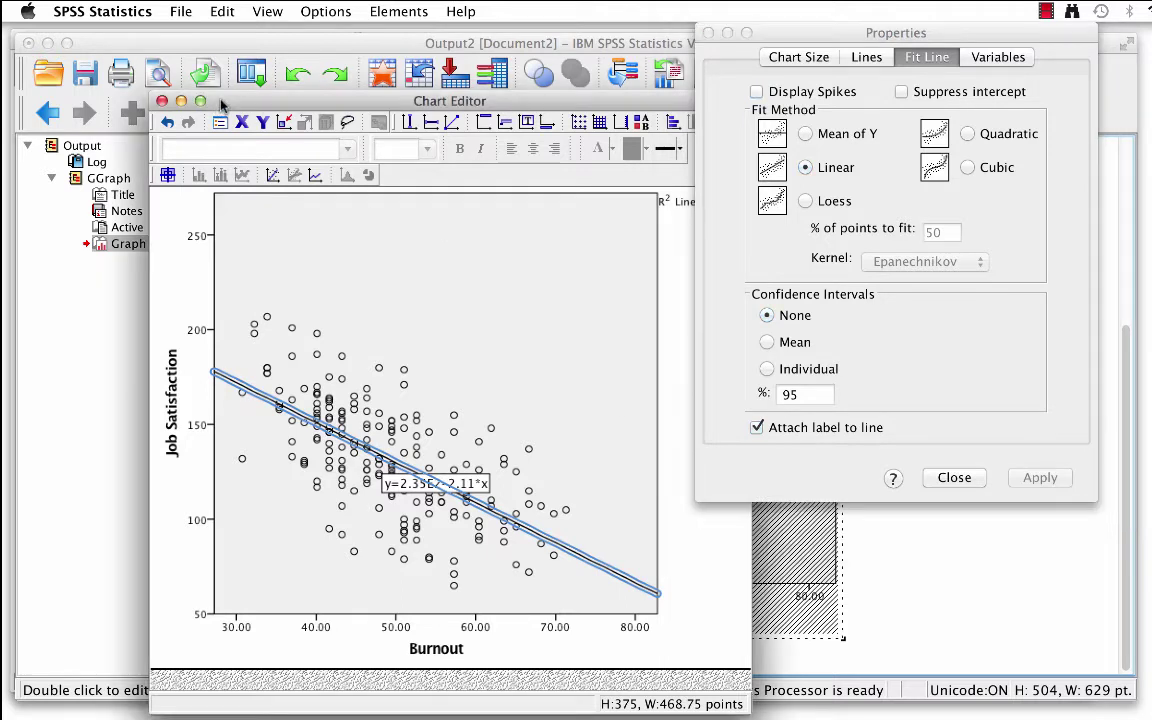
{"action": "left_click", "coordinate": [161, 101]}
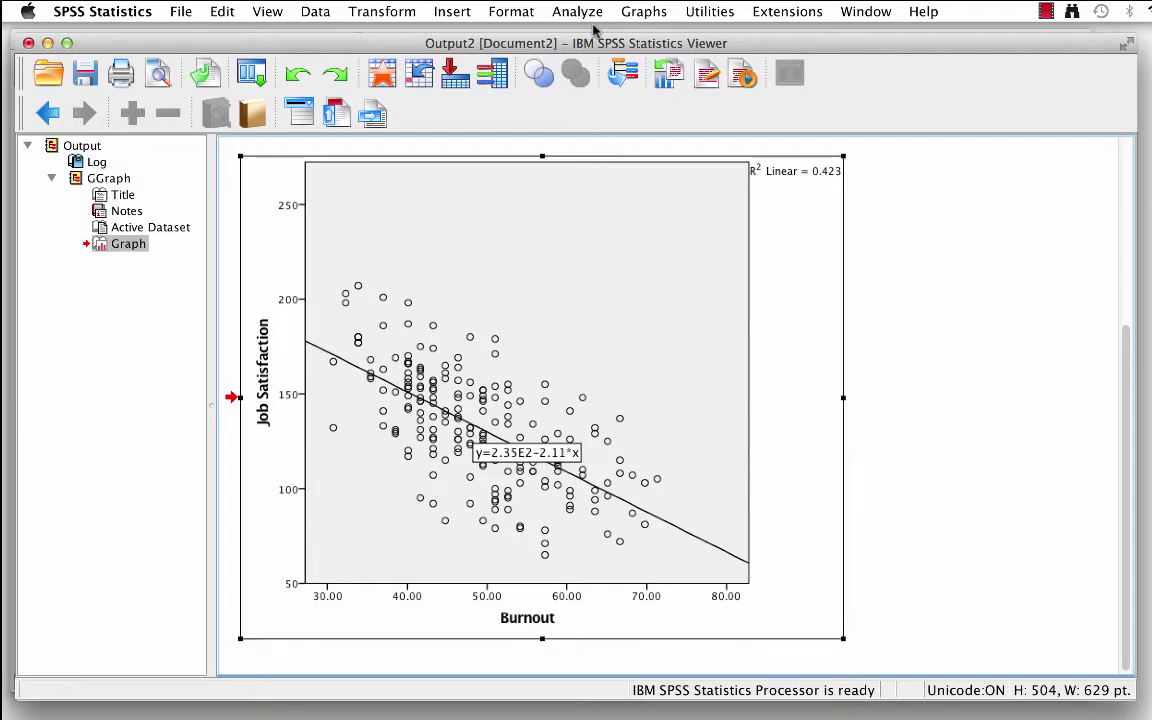
Reset the Chart Builder and start a new chart from the Grouped Scatter template
{"action": "left_click", "coordinate": [645, 12]}
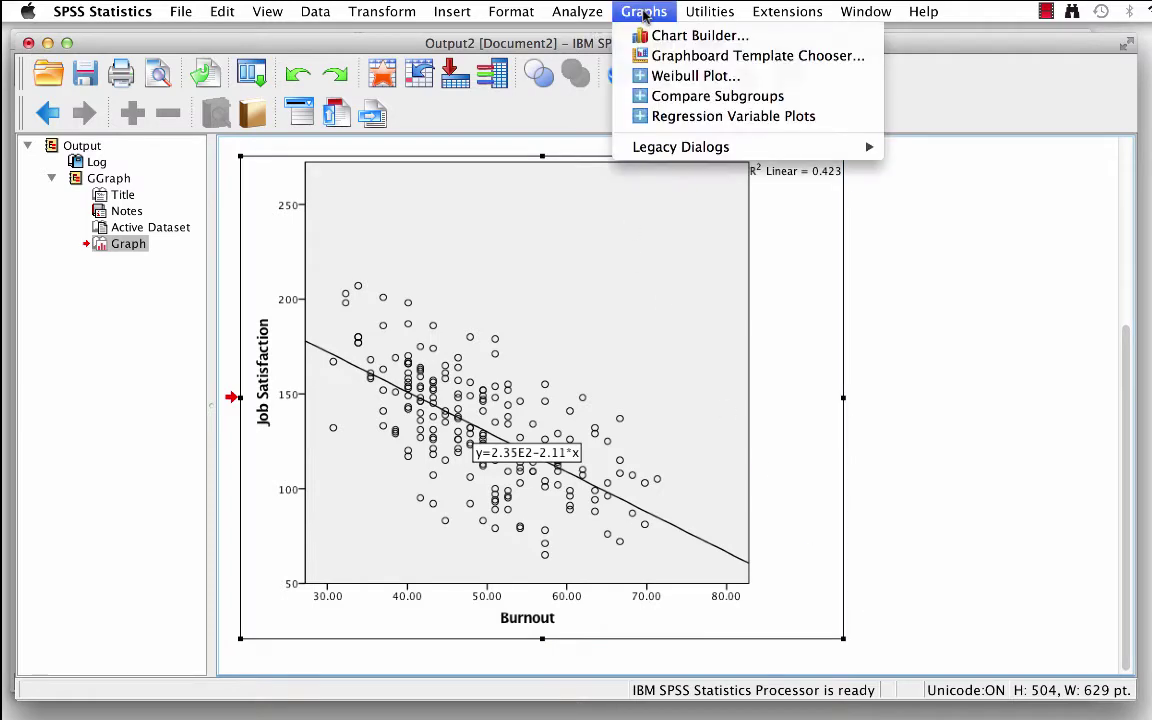
{"action": "left_click", "coordinate": [690, 36]}
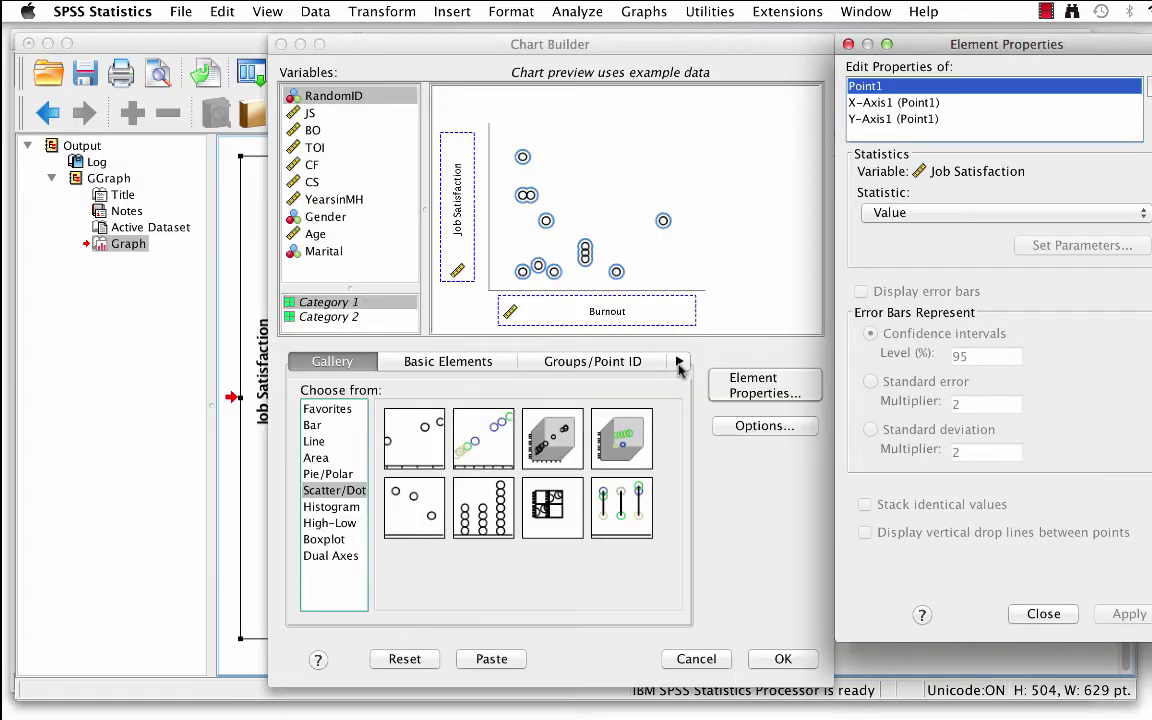
{"action": "left_click", "coordinate": [408, 659]}
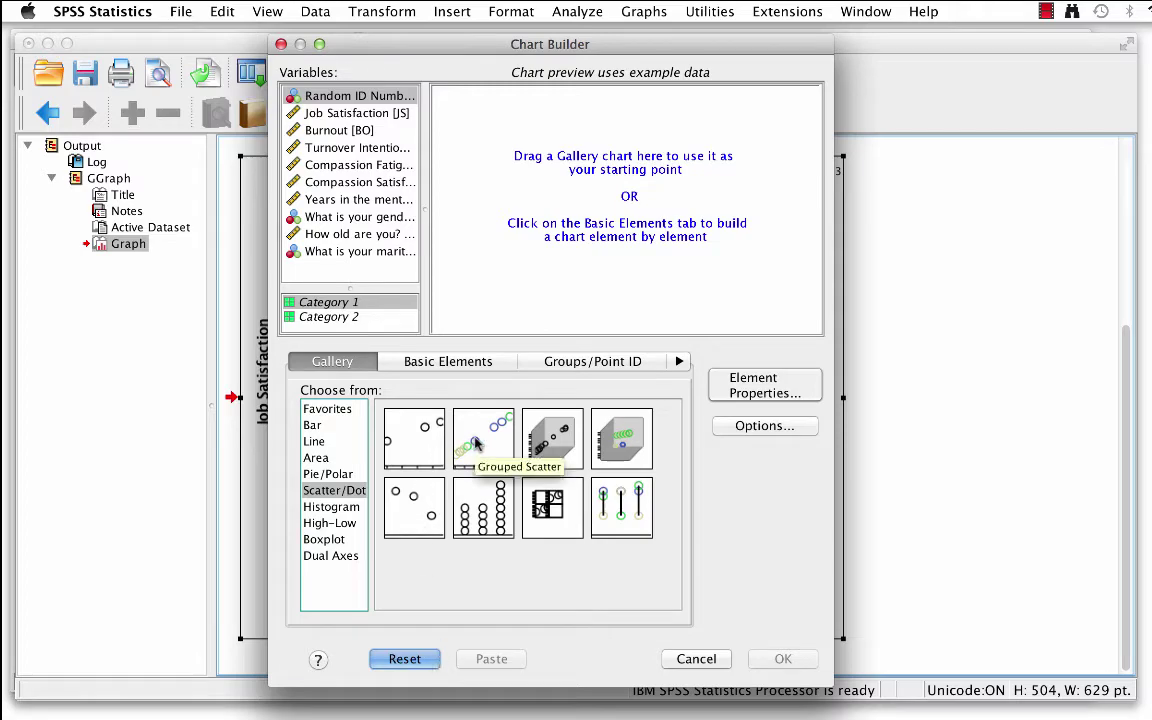
{"action": "left_click_drag", "start_coordinate": [477, 444], "coordinate": [593, 185]}
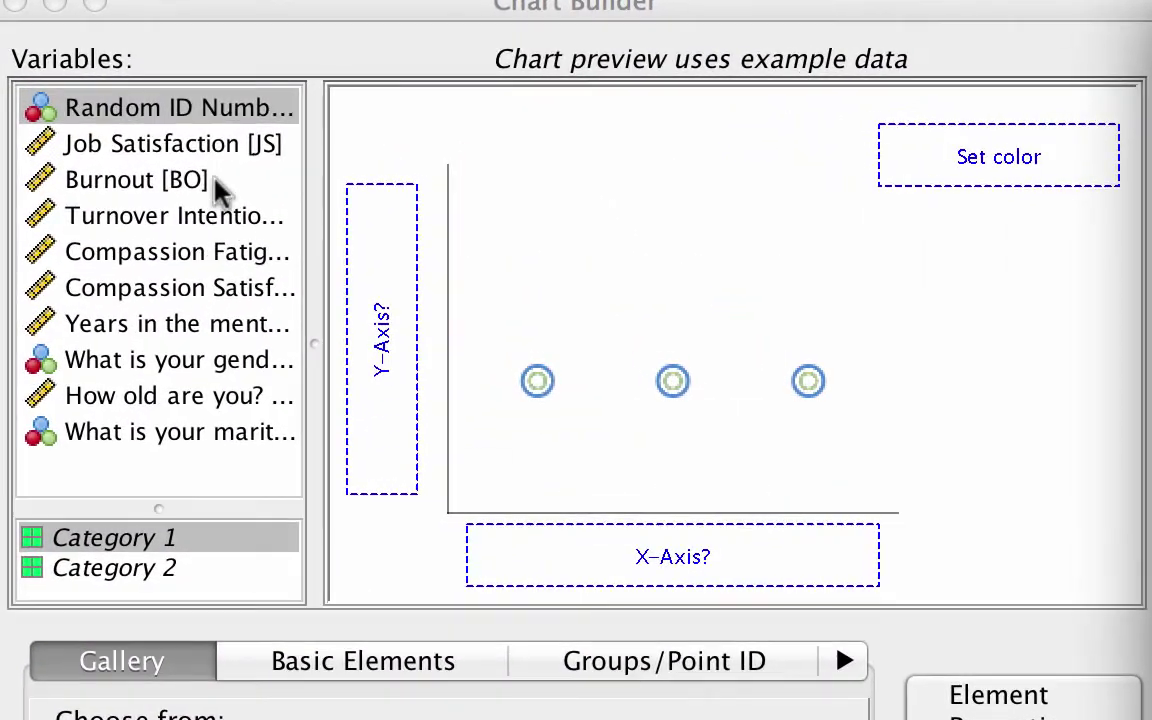
Generate the grouped scatterplot with Burnout on the x-axis, Job Satisfaction on the y-axis and gender as the color grouping
{"action": "left_click", "coordinate": [295, 160]}
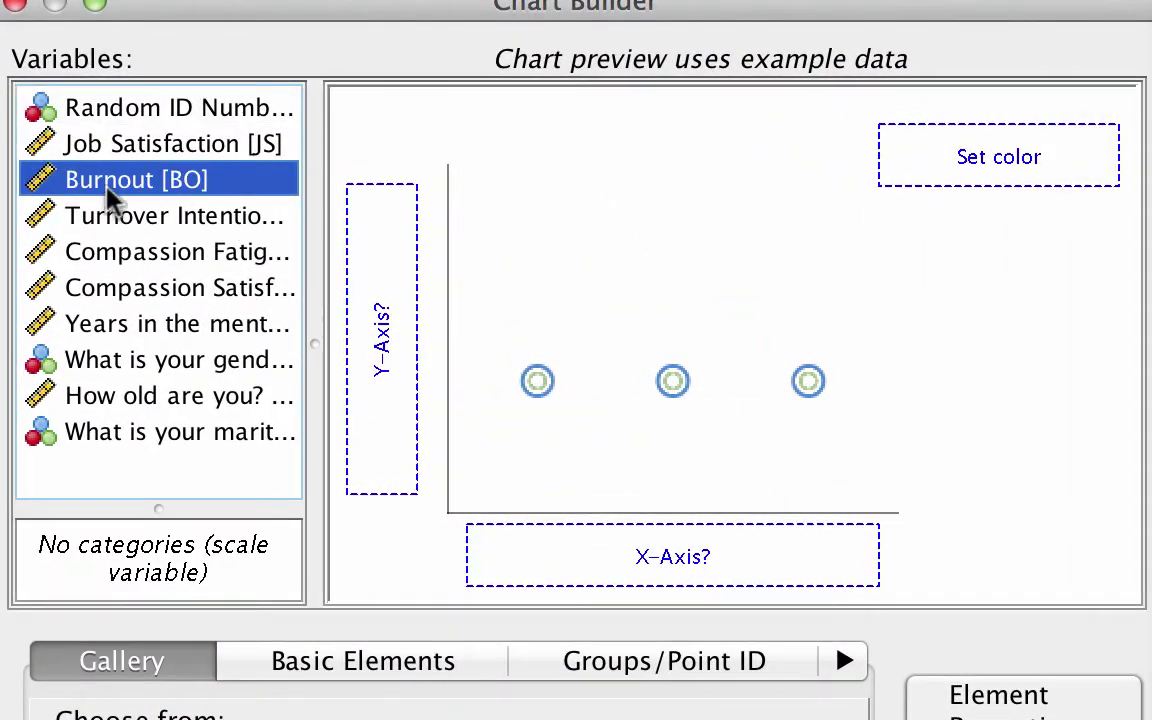
{"action": "left_click_drag", "start_coordinate": [108, 185], "coordinate": [640, 548]}
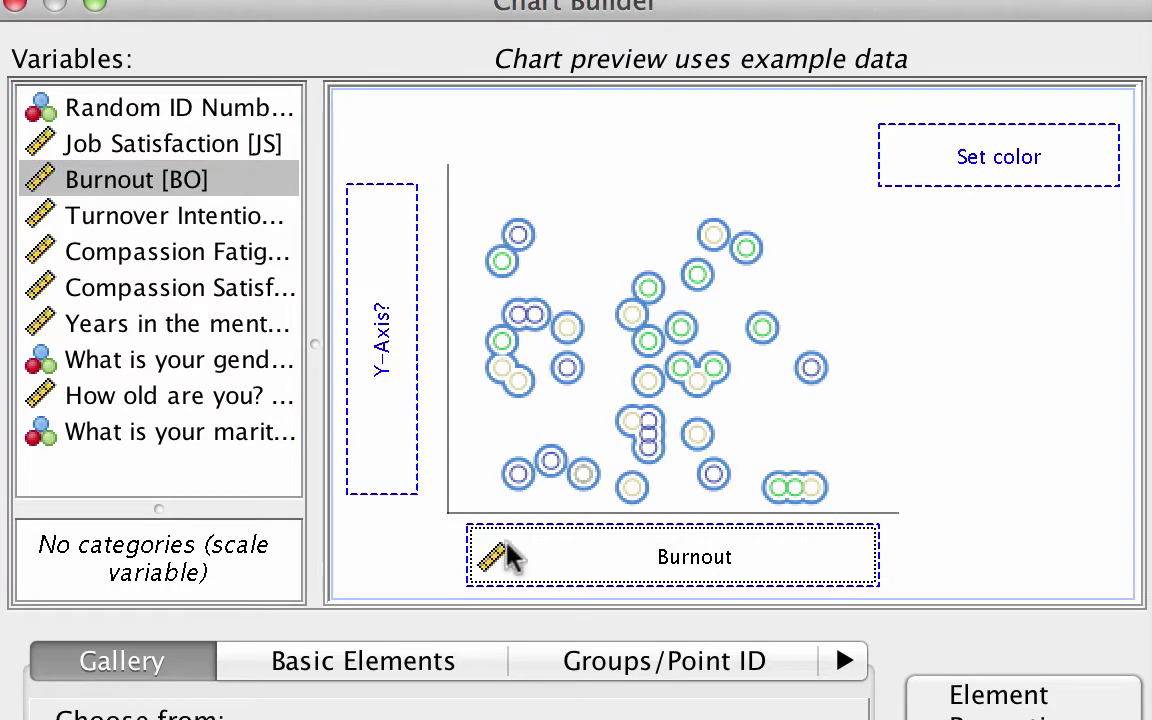
{"action": "left_click", "coordinate": [163, 149]}
{"action": "left_click_drag", "start_coordinate": [198, 150], "coordinate": [372, 298]}
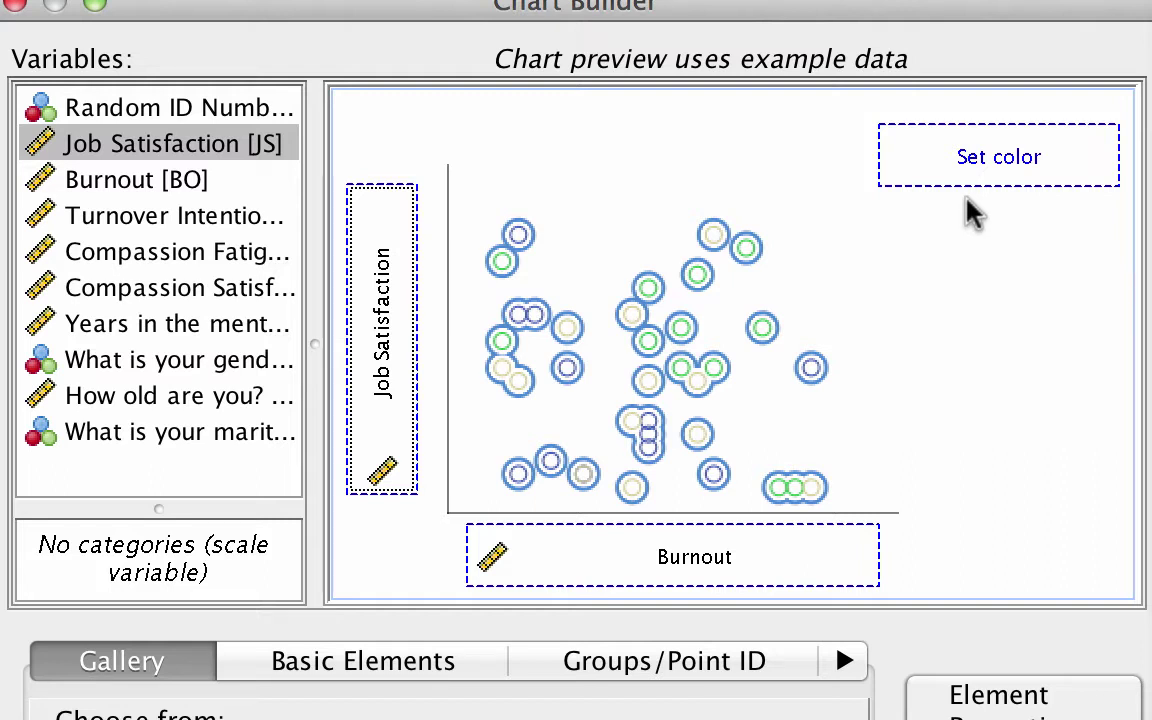
{"action": "left_click", "coordinate": [224, 361]}
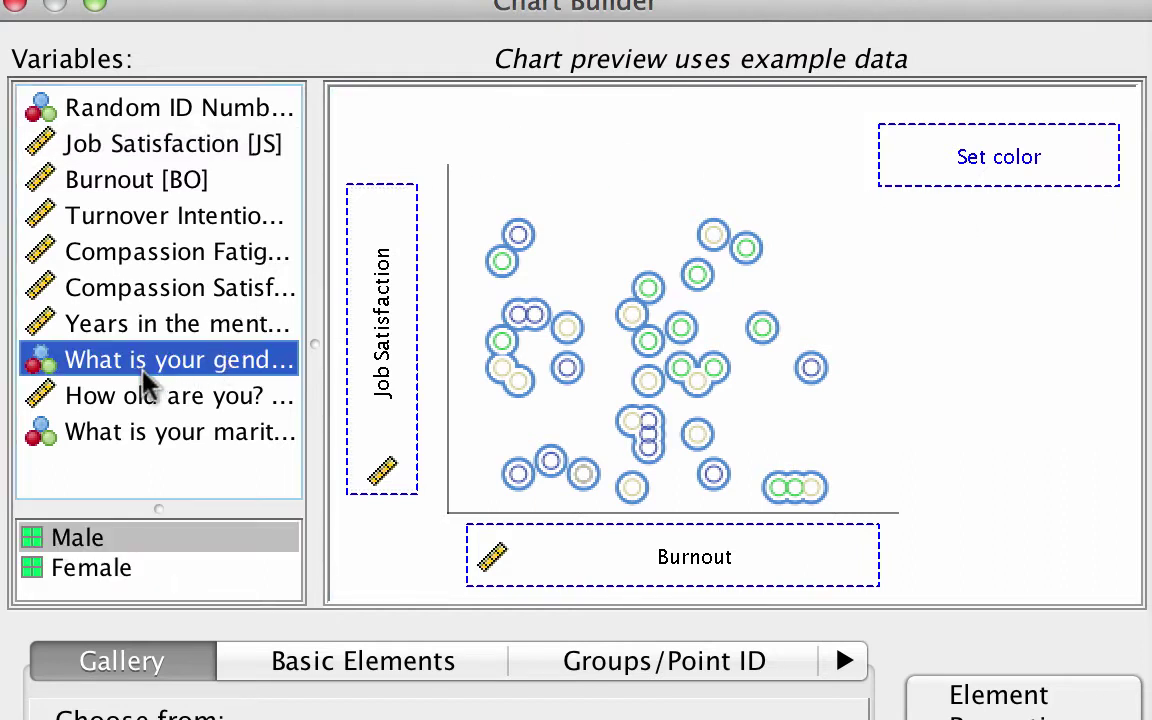
{"action": "left_click_drag", "start_coordinate": [134, 376], "coordinate": [906, 166]}
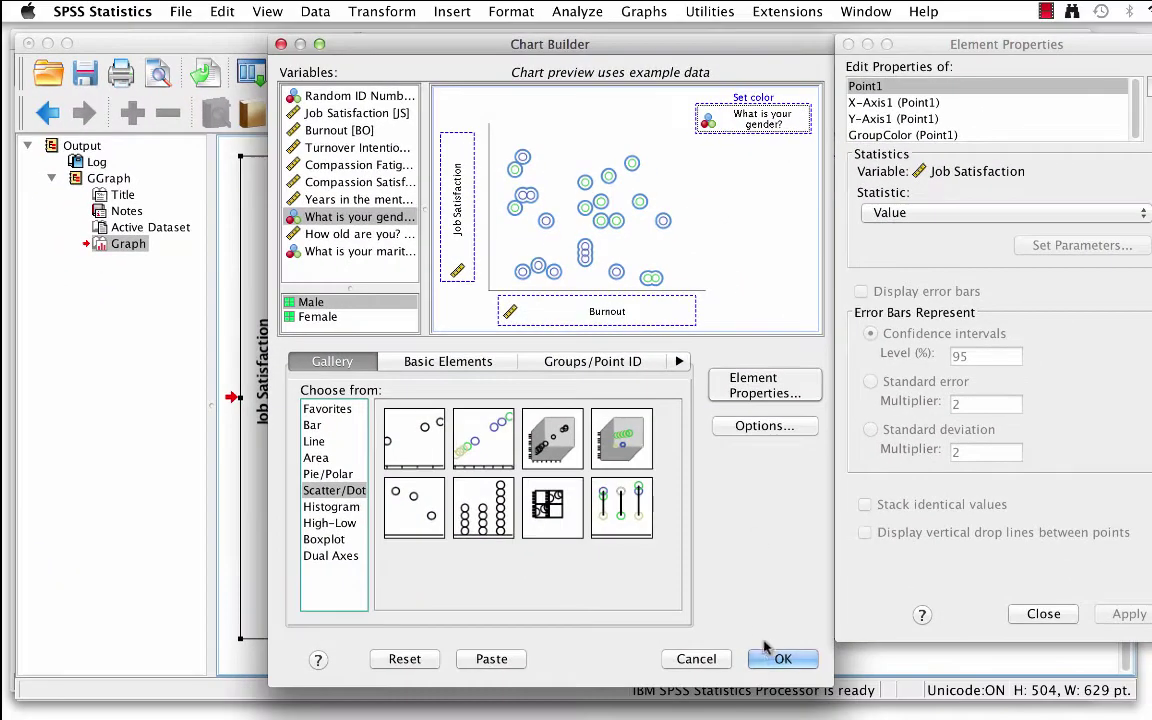
{"action": "left_click", "coordinate": [778, 657]}
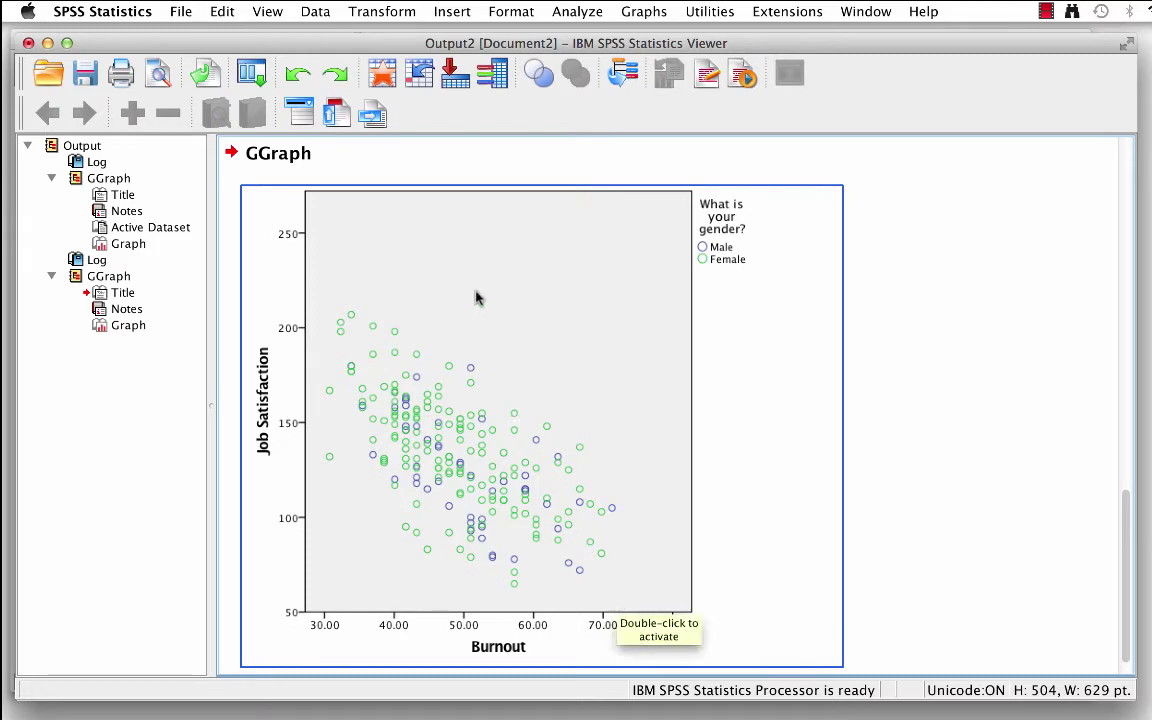
Add linear fit lines at subgroups to the gender-grouped scatterplot, and close the chart for editing
{"action": "double_click", "coordinate": [573, 312]}
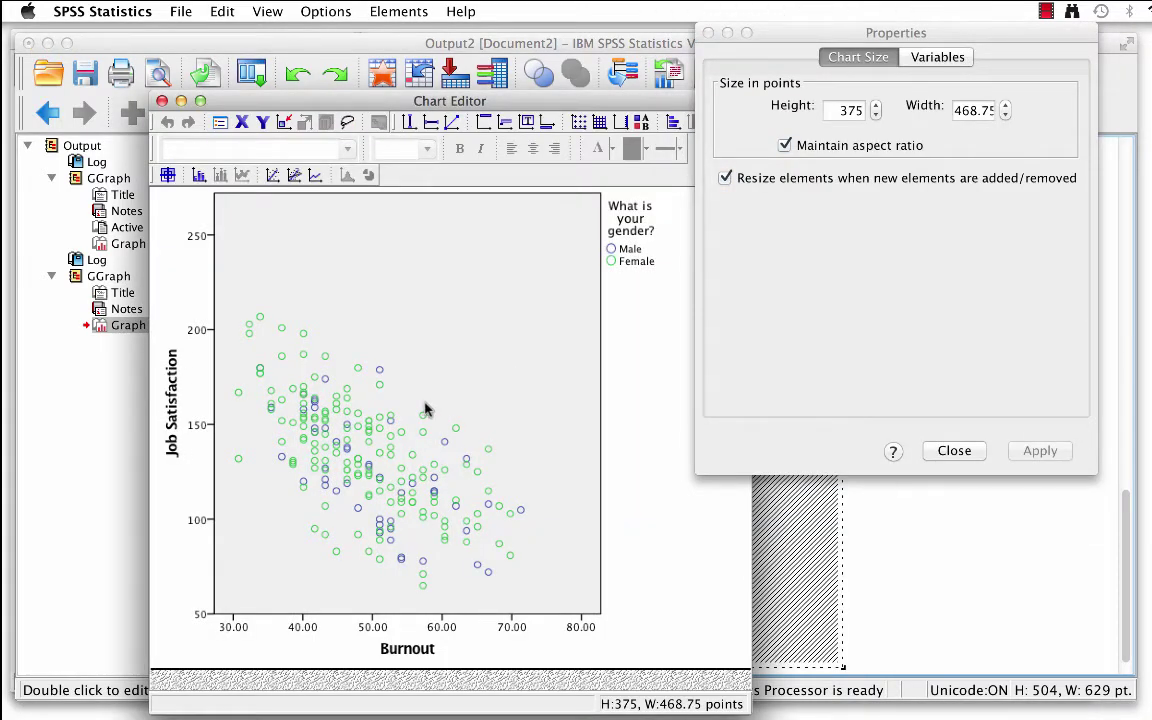
{"action": "left_click", "coordinate": [295, 176]}
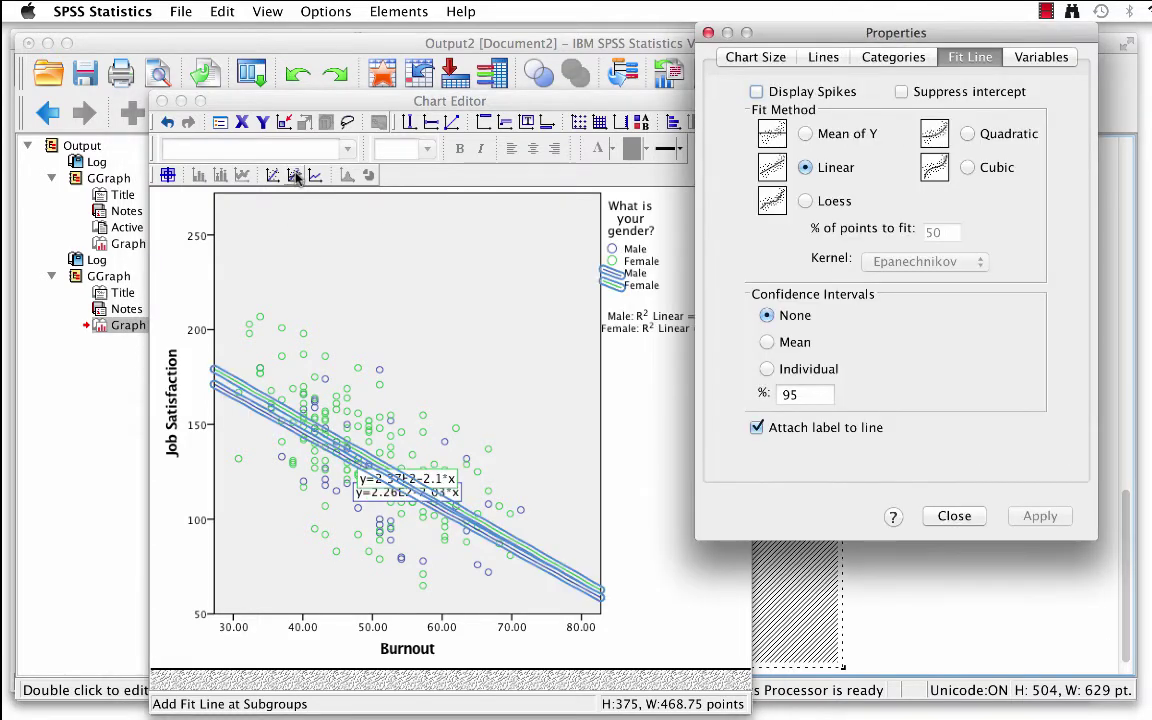
{"action": "left_click", "coordinate": [640, 458]}
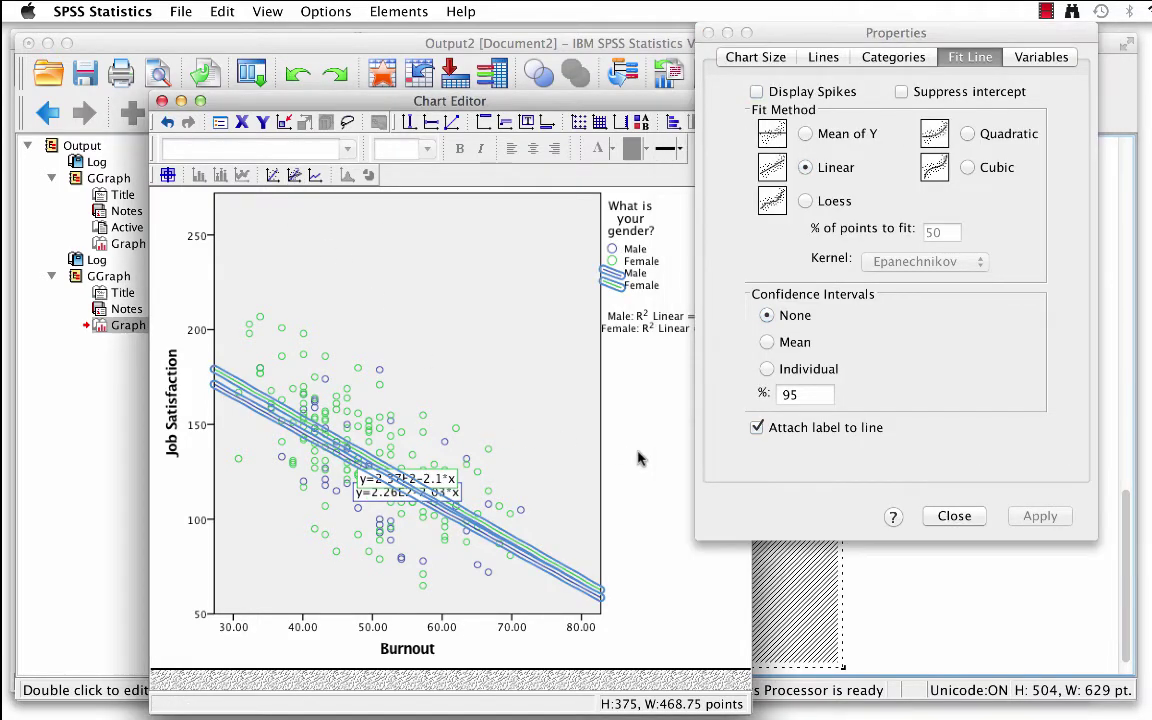
{"action": "left_click", "coordinate": [640, 458]}
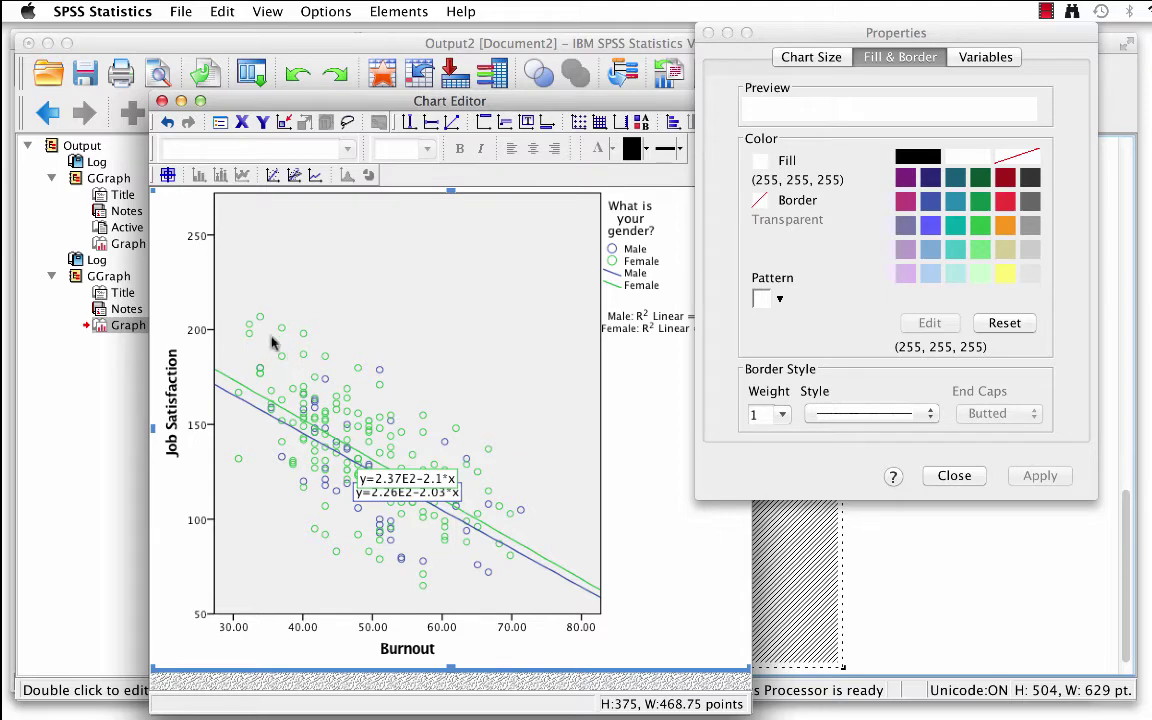
{"action": "left_click", "coordinate": [161, 101]}
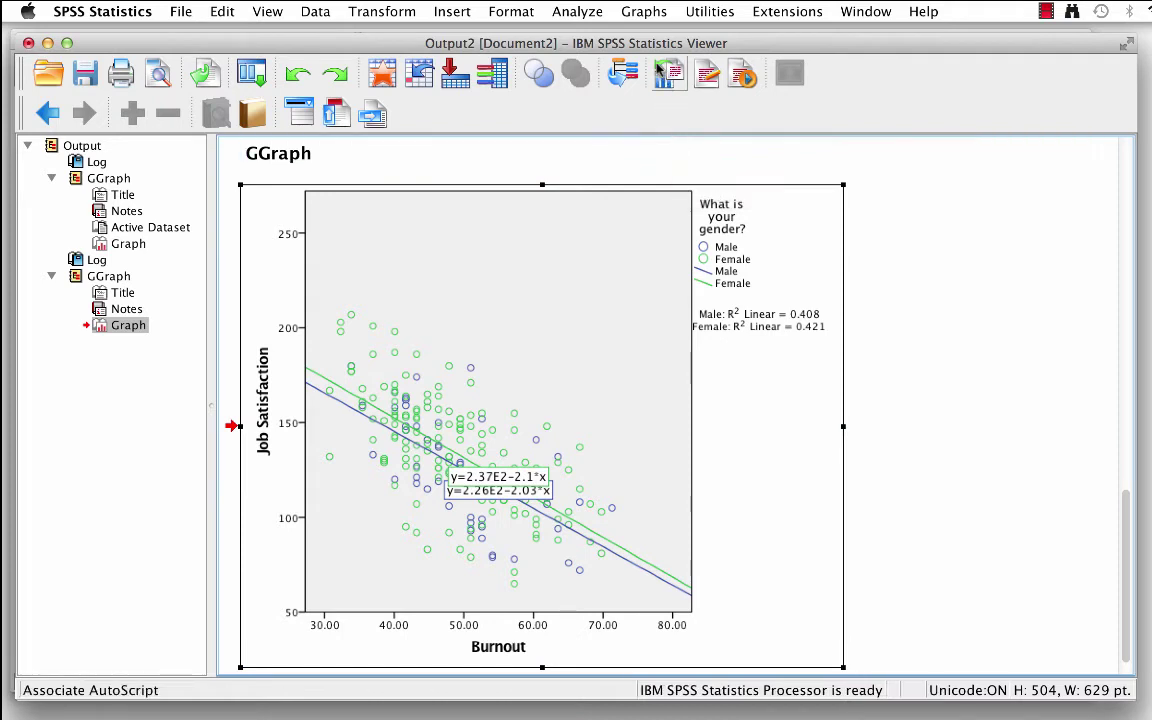
Reset the Chart Builder and start a new chart from the Scatterplot Matrix template
{"action": "left_click", "coordinate": [648, 12]}
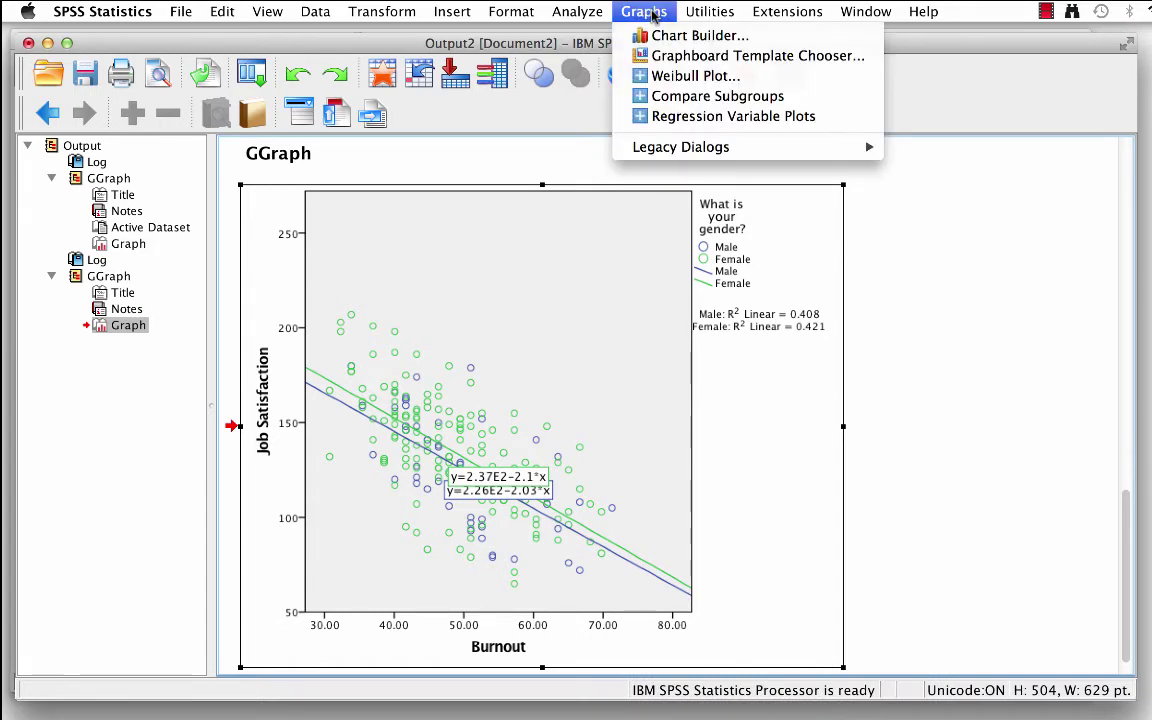
{"action": "left_click", "coordinate": [756, 38]}
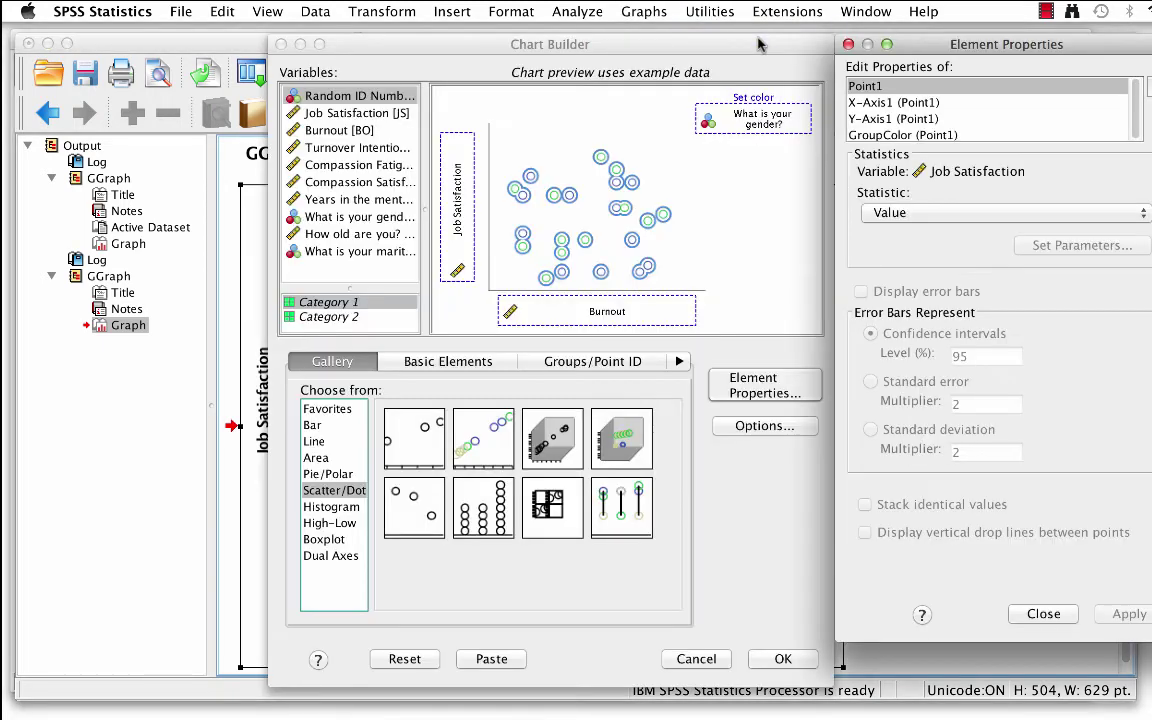
{"action": "left_click", "coordinate": [404, 659]}
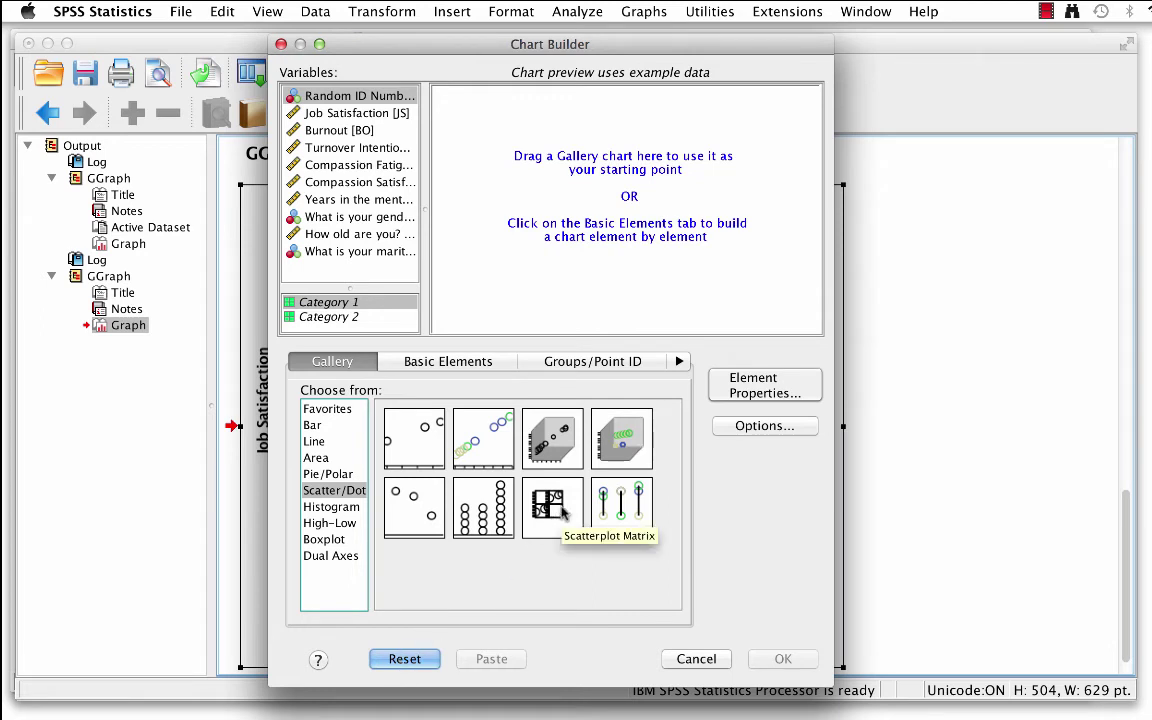
{"action": "left_click_drag", "start_coordinate": [562, 511], "coordinate": [628, 200]}
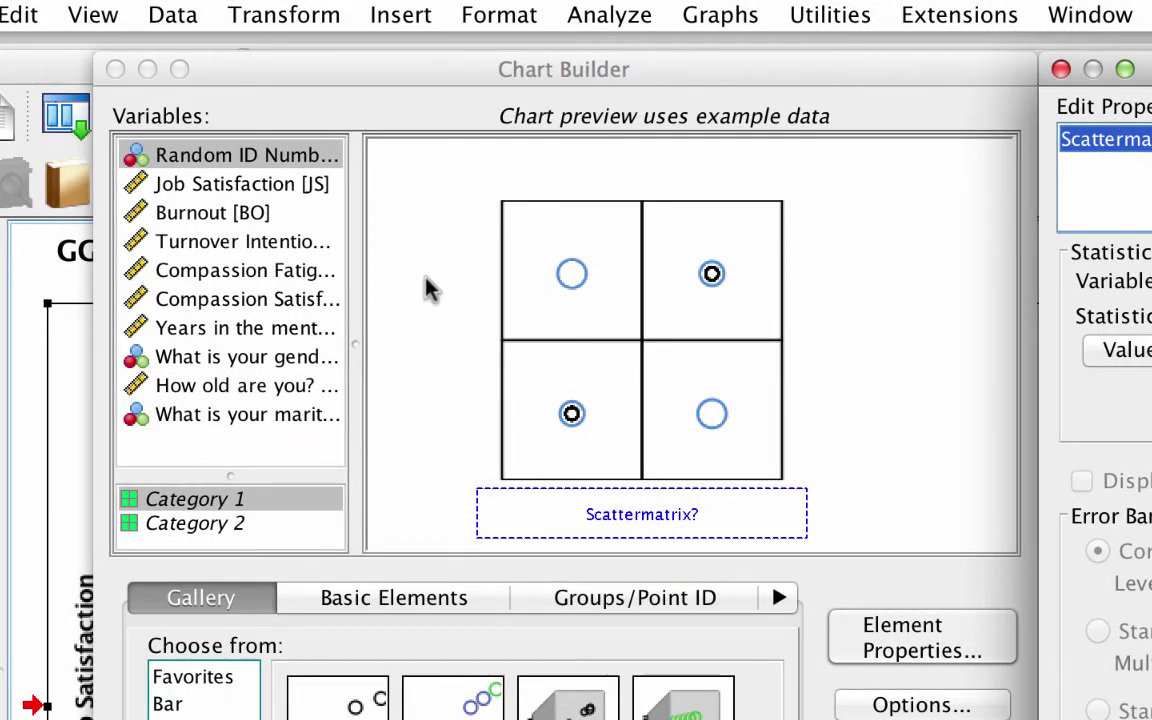
Generate the scatterplot matrix with Job Satisfaction, Burnout and Compassion Fatigue as the matrix variables
{"action": "left_click", "coordinate": [296, 190]}
{"action": "left_click_drag", "start_coordinate": [296, 190], "coordinate": [497, 495]}
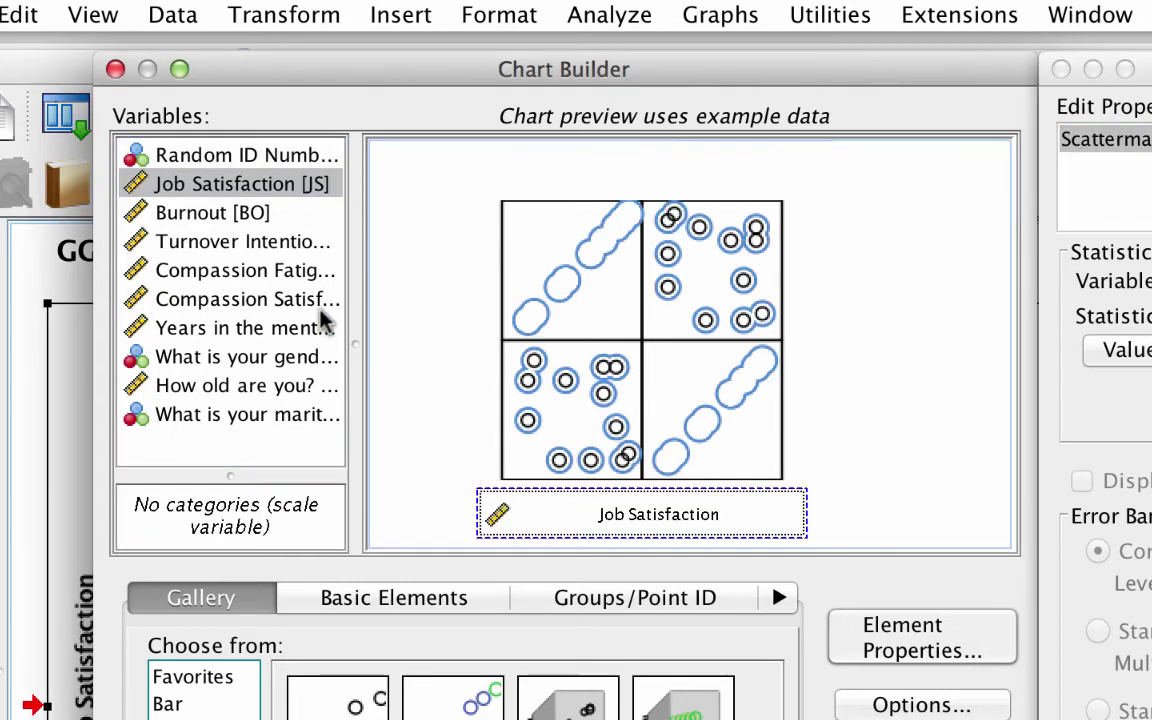
{"action": "left_click_drag", "start_coordinate": [272, 218], "coordinate": [497, 510]}
{"action": "left_click_drag", "start_coordinate": [285, 272], "coordinate": [541, 508]}
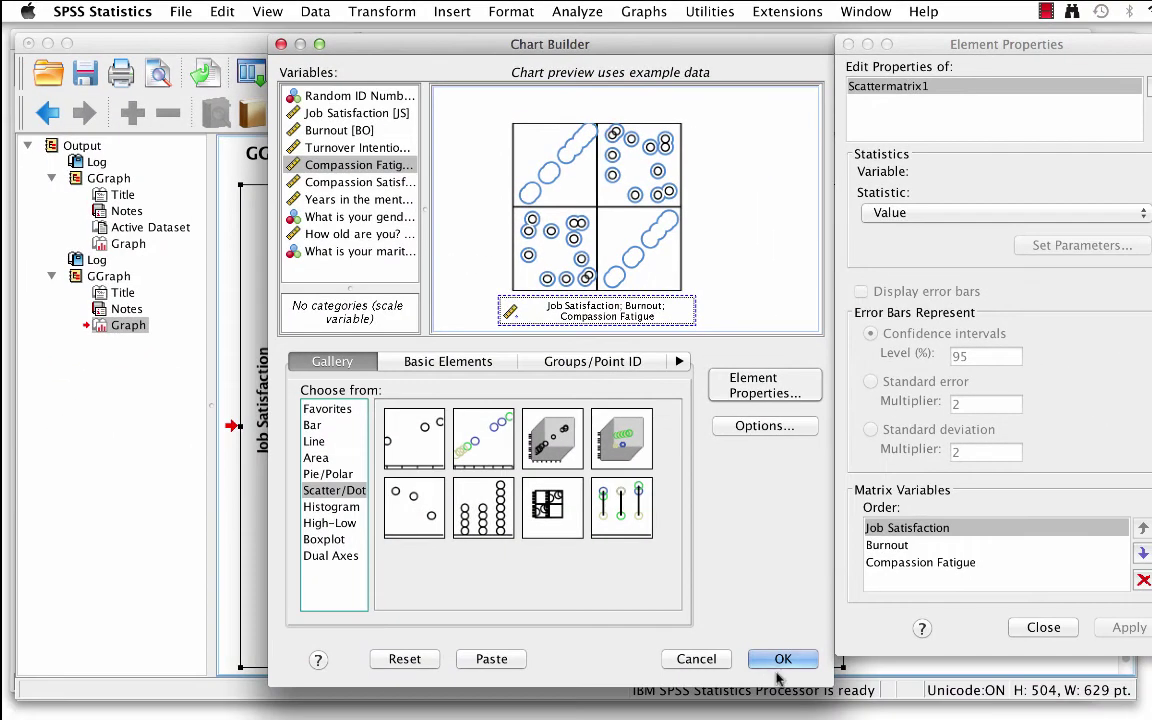
{"action": "left_click", "coordinate": [781, 660]}
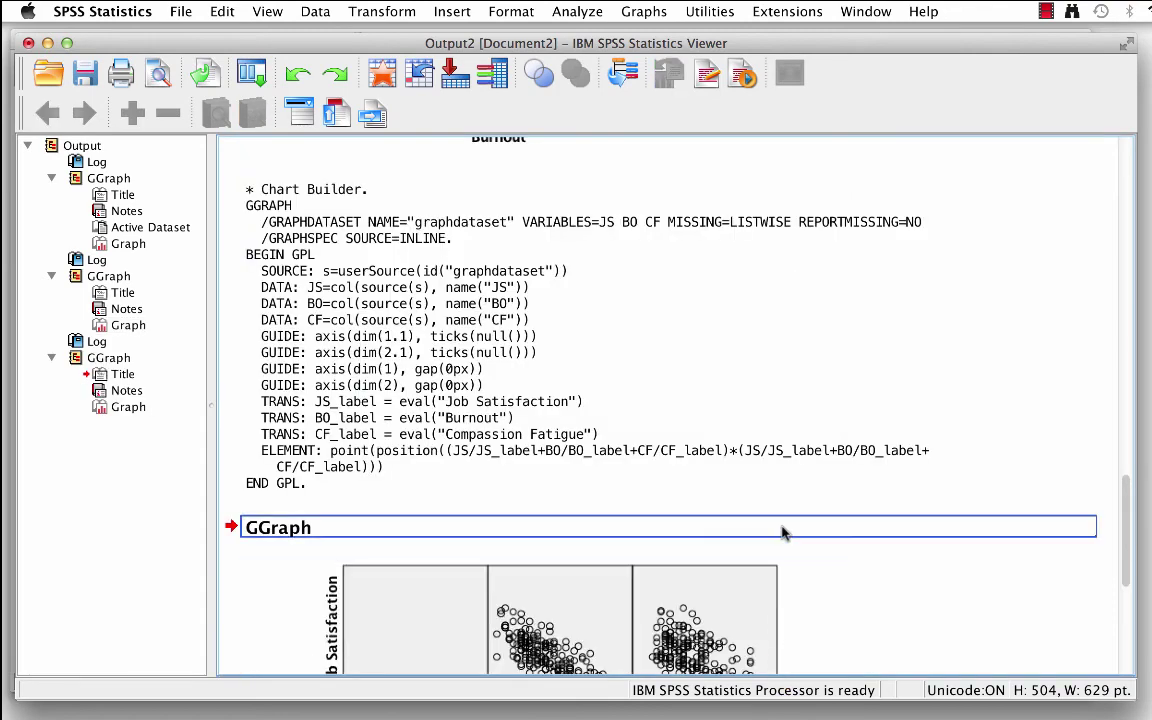